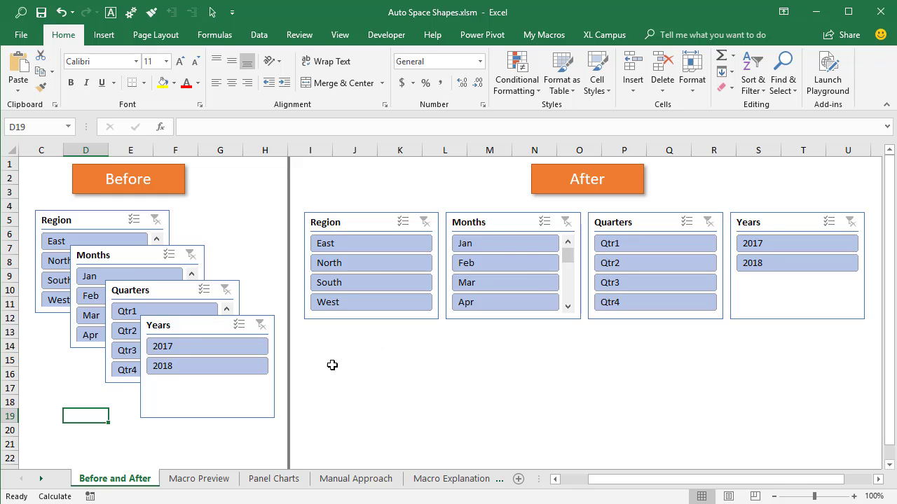
- Select all four slicers on Macro Preview and run AutoSpace Vertical to stack them evenly
click(214, 479)
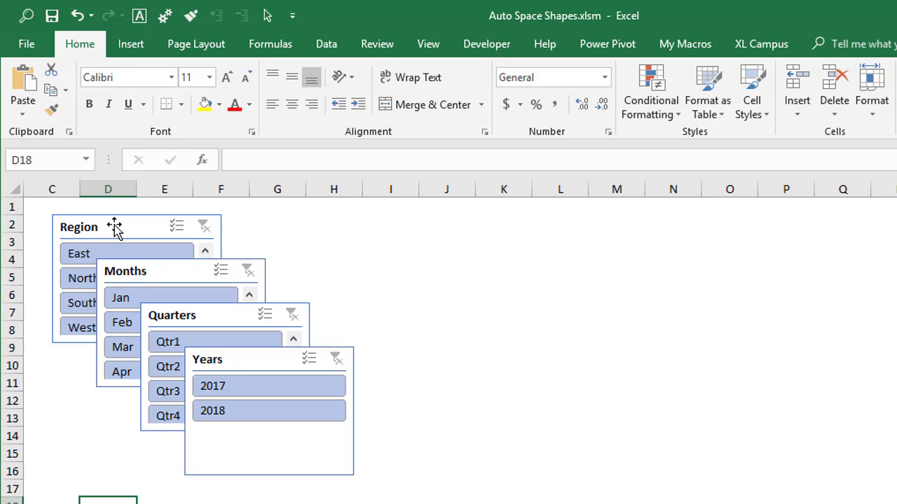
click(114, 225)
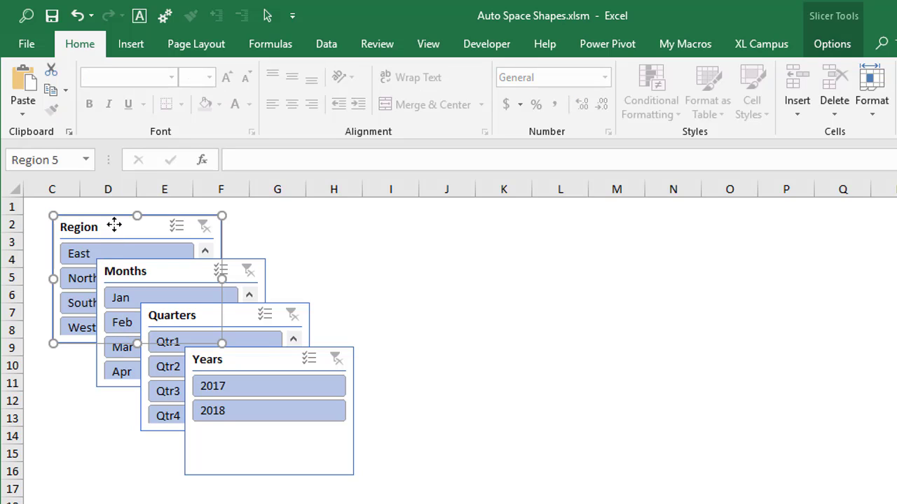
key(ctrl+a)
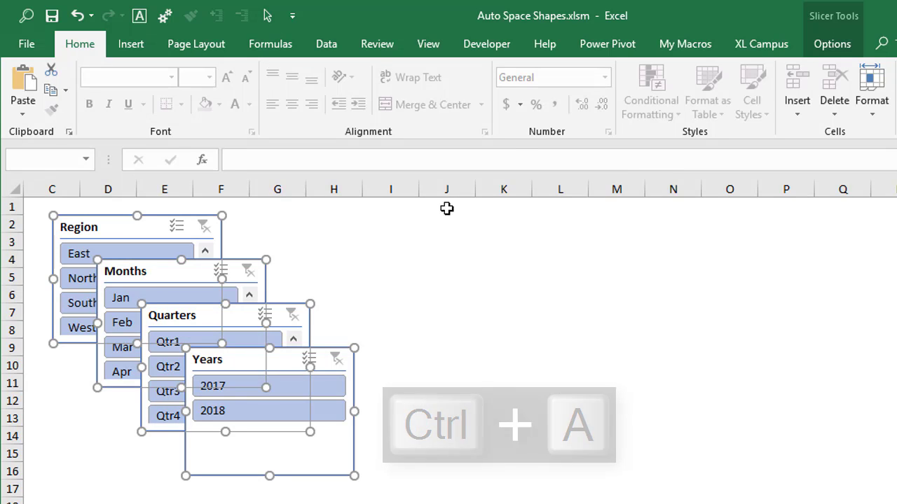
click(685, 49)
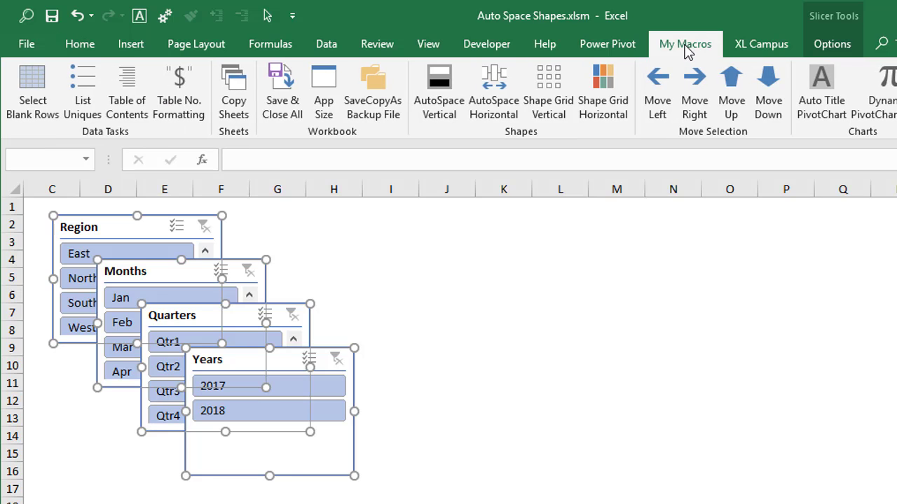
click(439, 107)
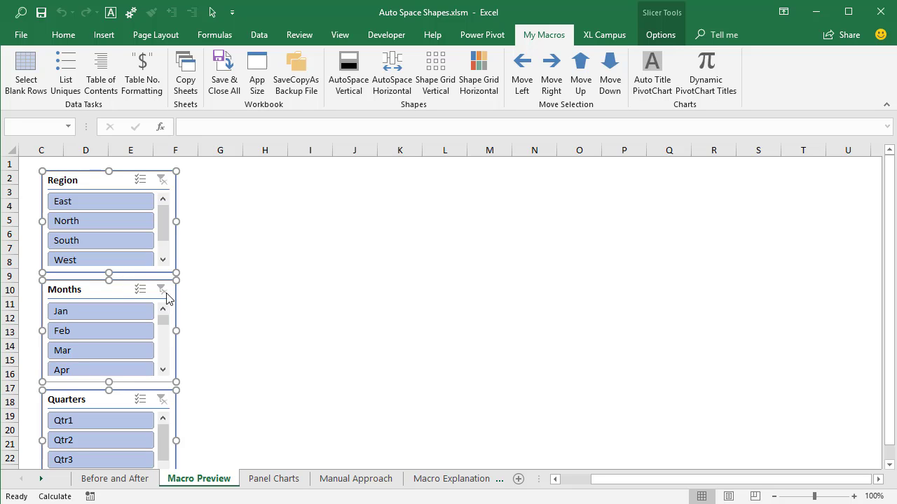
scroll(239, 345, down, 4)
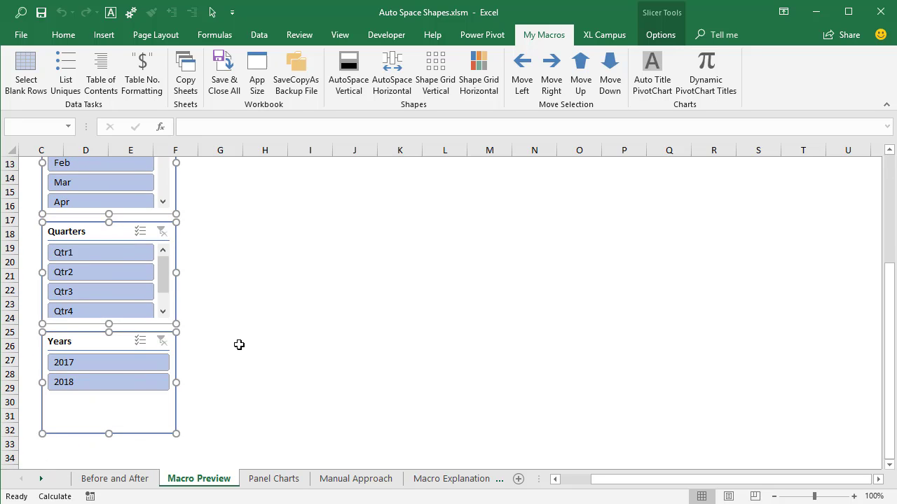
scroll(239, 345, up, 4)
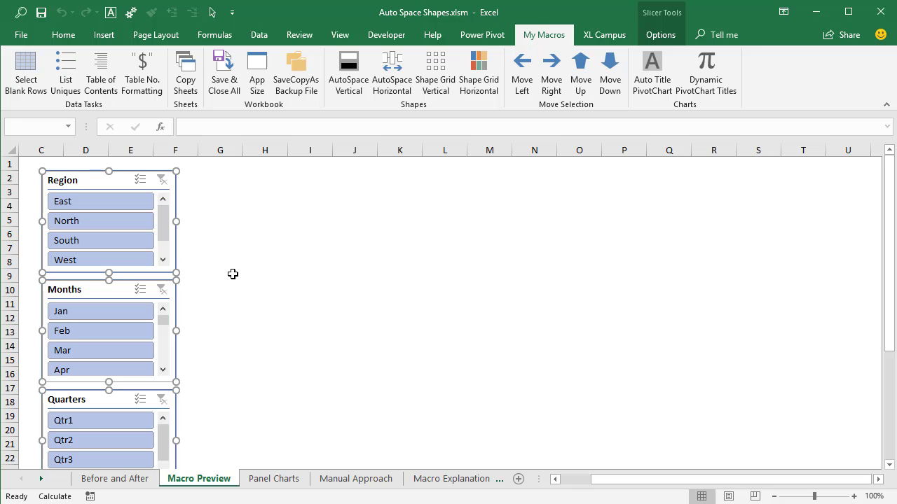
- Run AutoSpace Horizontal to line the slicers up side by side with even gaps
click(392, 85)
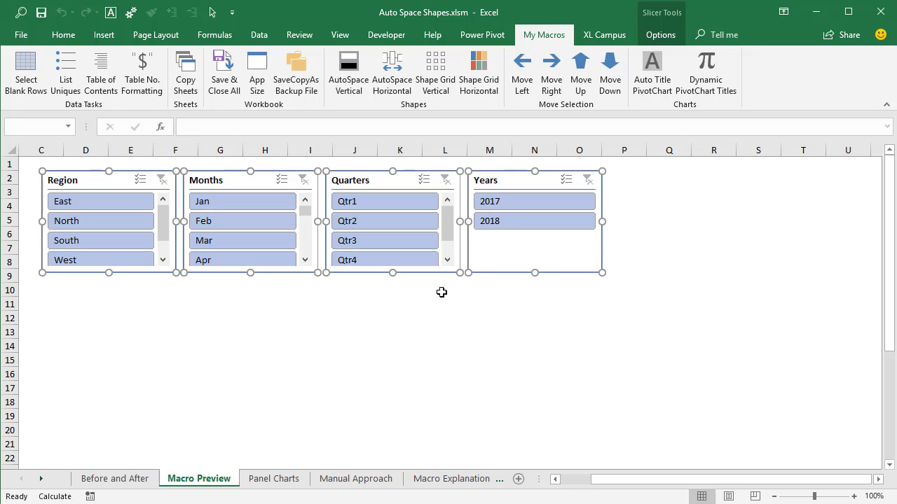
- Switch to the Panel Charts sheet with its six regional sales chart panels
click(270, 479)
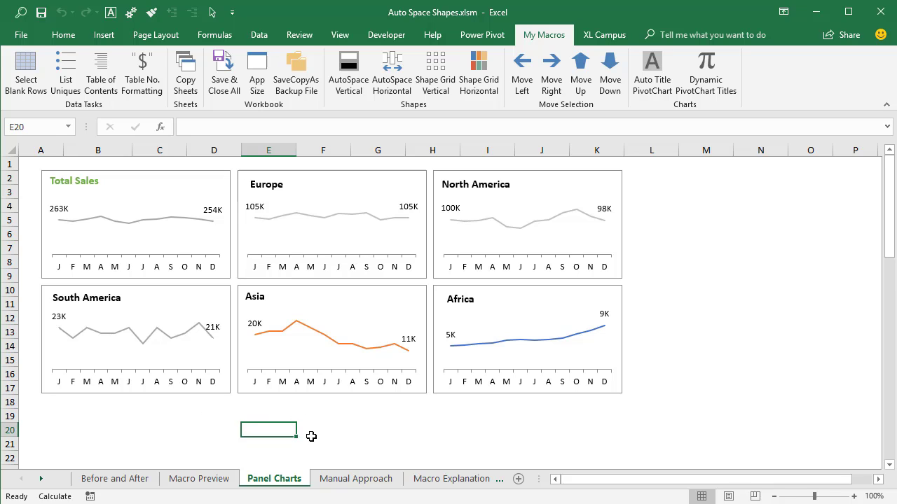
- On Manual Approach, insert slicers for the Region, Months, Quarters and Years pivot fields
click(338, 480)
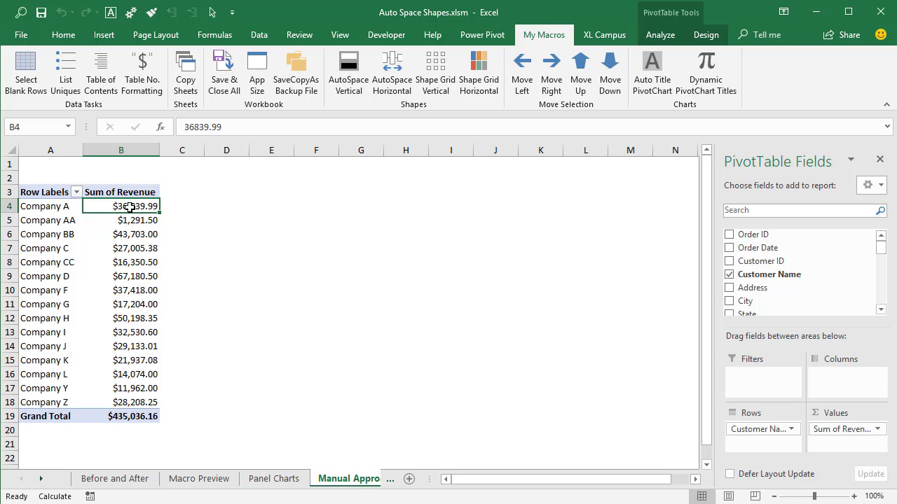
mouse_move(130, 207)
click(105, 40)
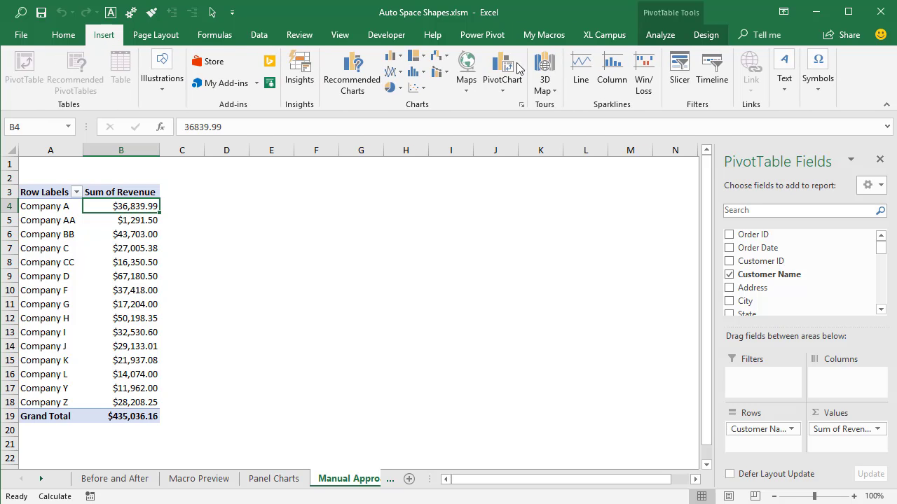
click(679, 70)
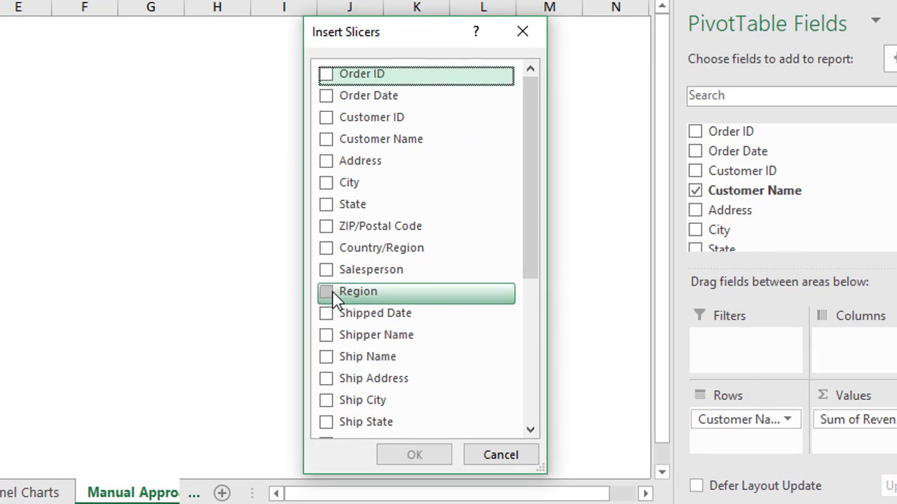
click(479, 342)
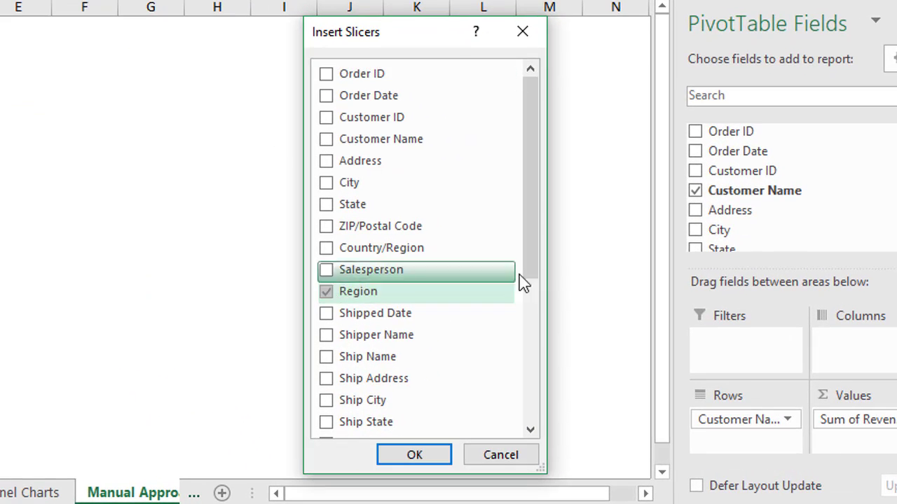
scroll(618, 375, down, 1)
drag(531, 327, 528, 439)
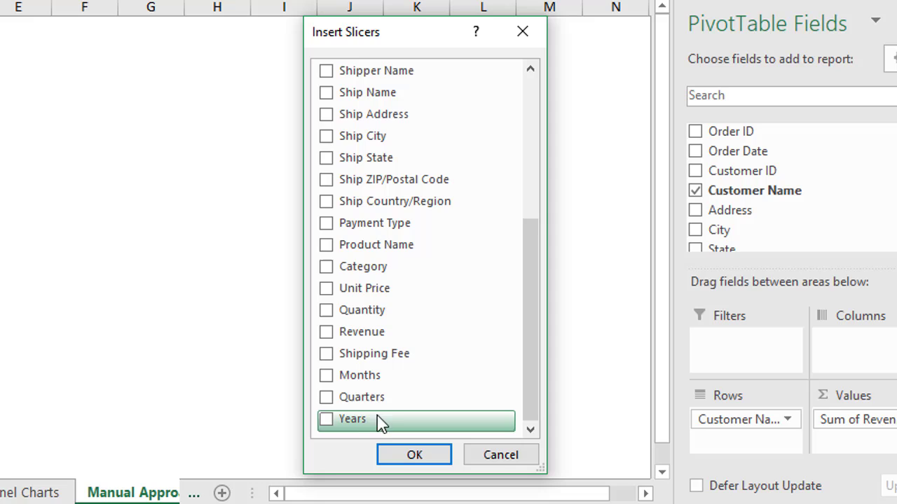
click(327, 379)
click(328, 398)
click(328, 420)
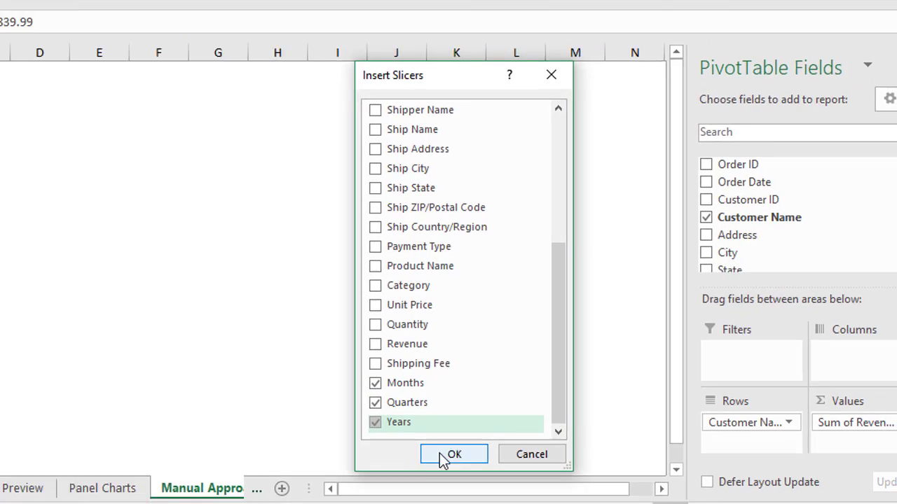
click(448, 455)
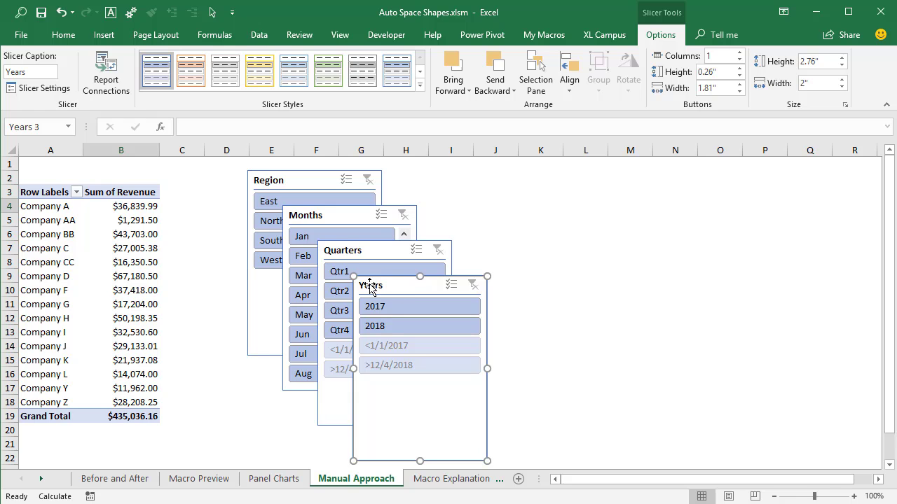
- Align the tops of all four slicers with Align Top
key(ctrl+a)
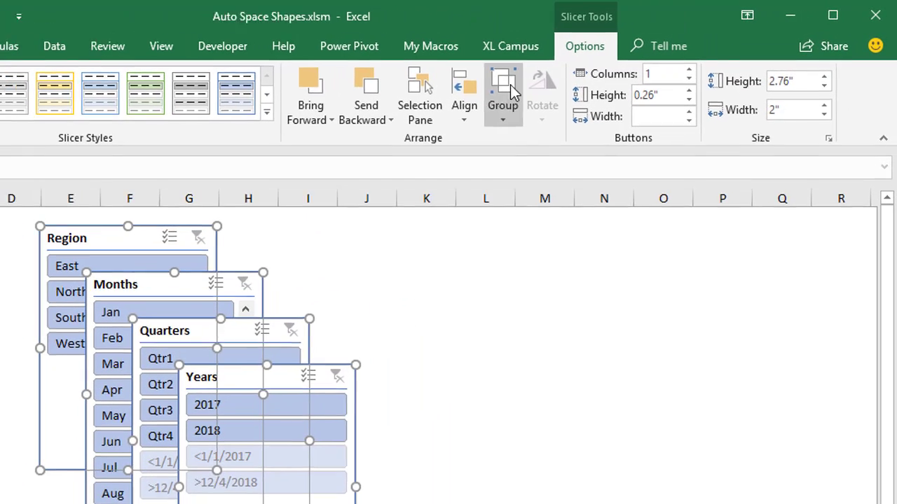
click(462, 112)
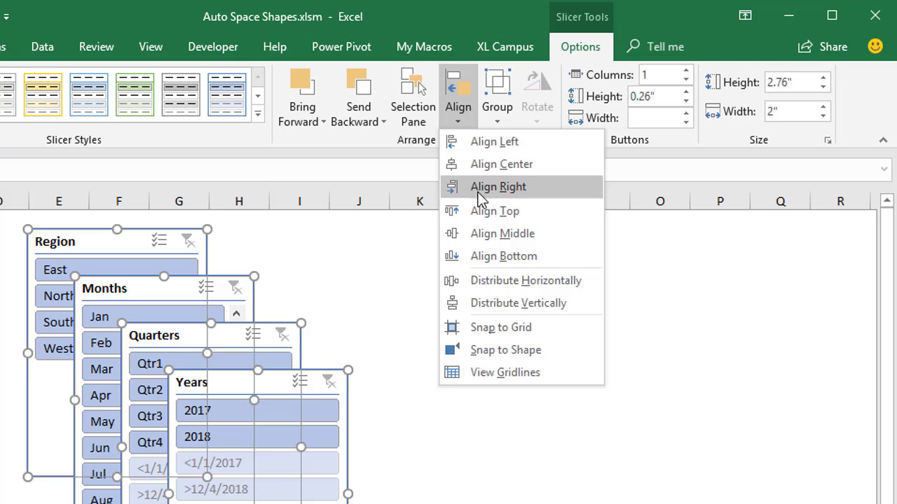
click(480, 217)
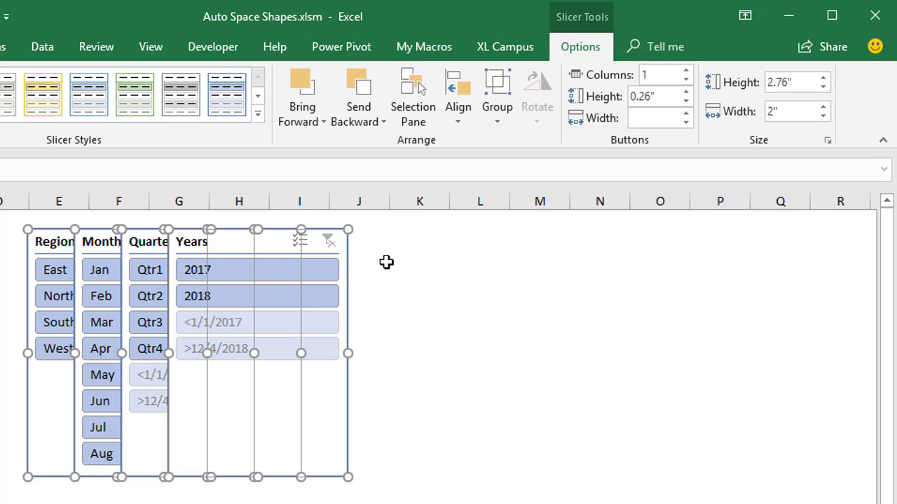
- Drag the Years slicer out to the right around columns O–Q, then reselect all slicers
click(433, 258)
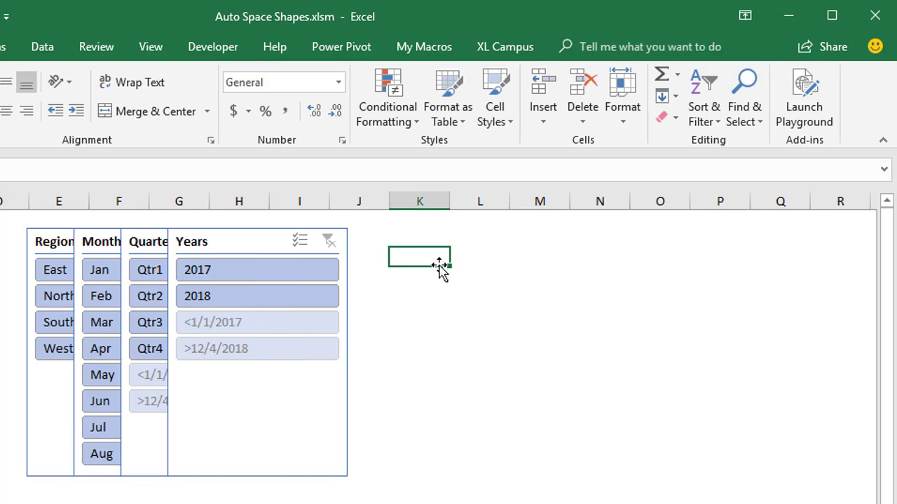
click(217, 245)
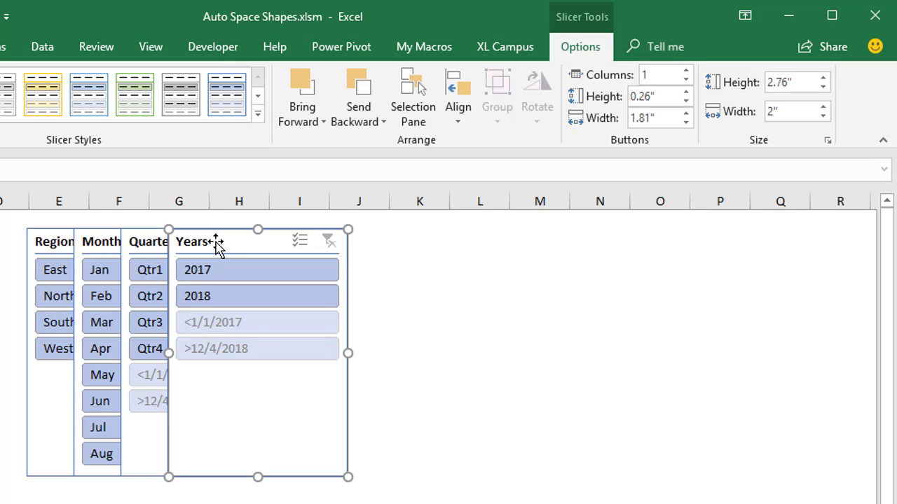
drag(217, 245, 660, 242)
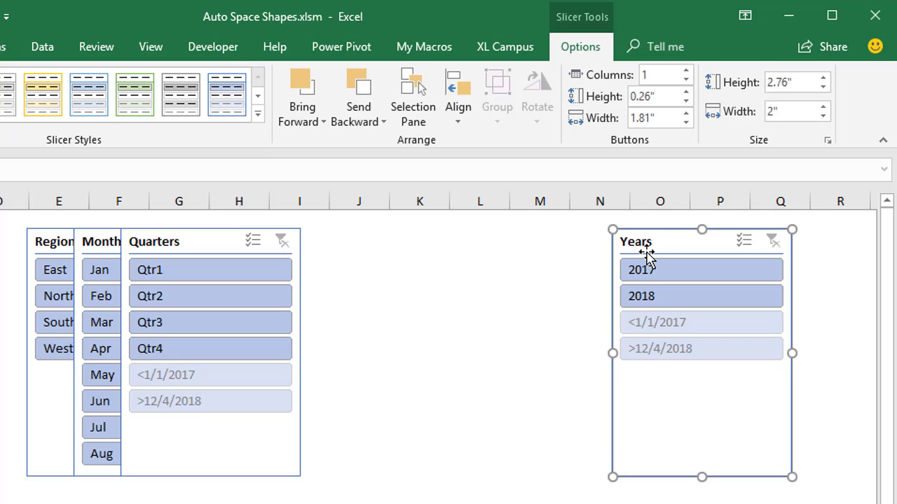
key(ctrl+a)
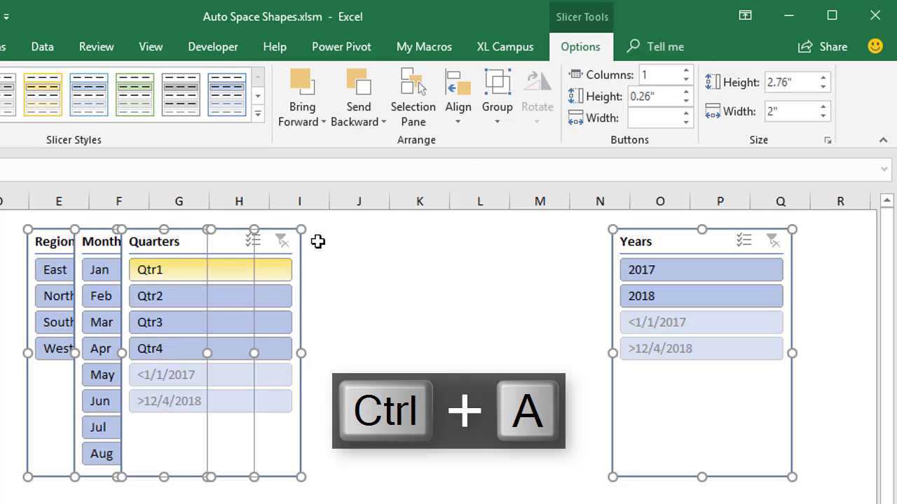
click(466, 118)
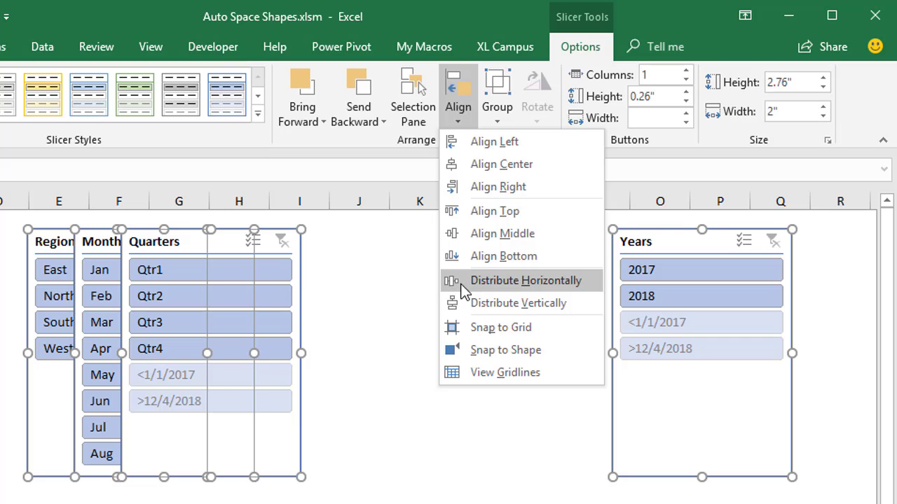
- Distribute the slicers horizontally, then nudge the Years slicer slightly left, keeping it level
click(479, 281)
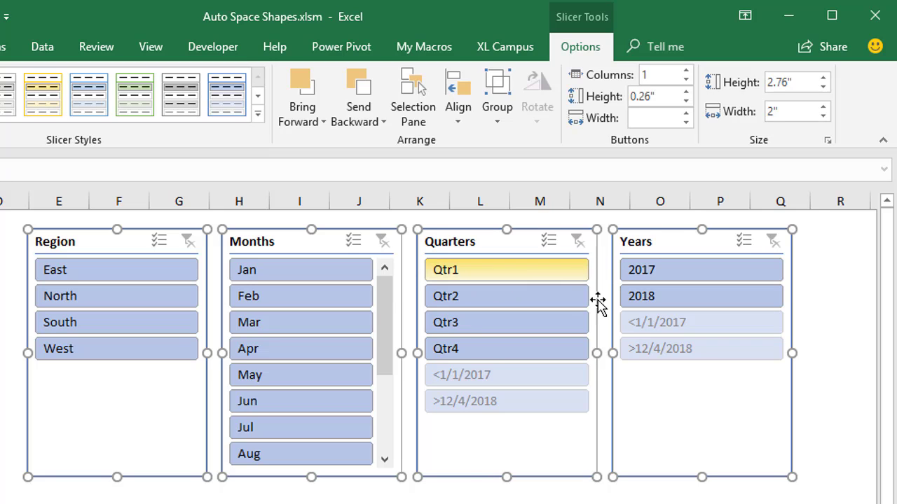
click(697, 498)
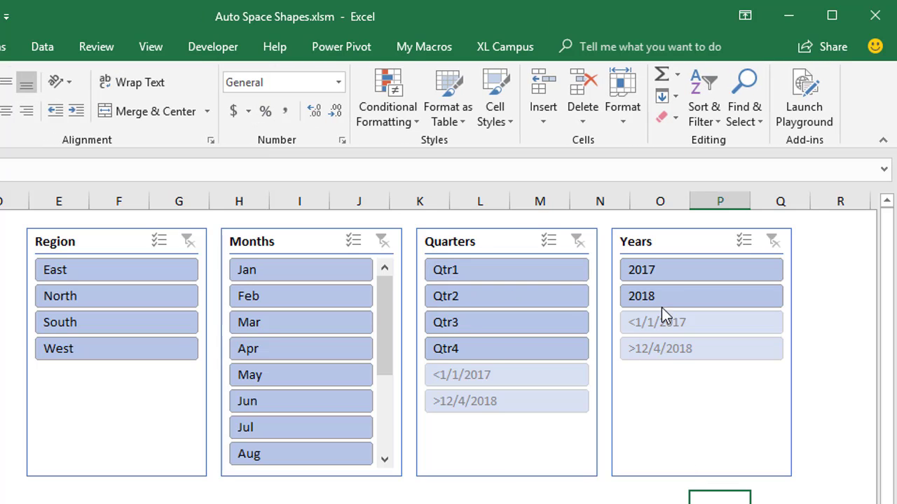
click(670, 240)
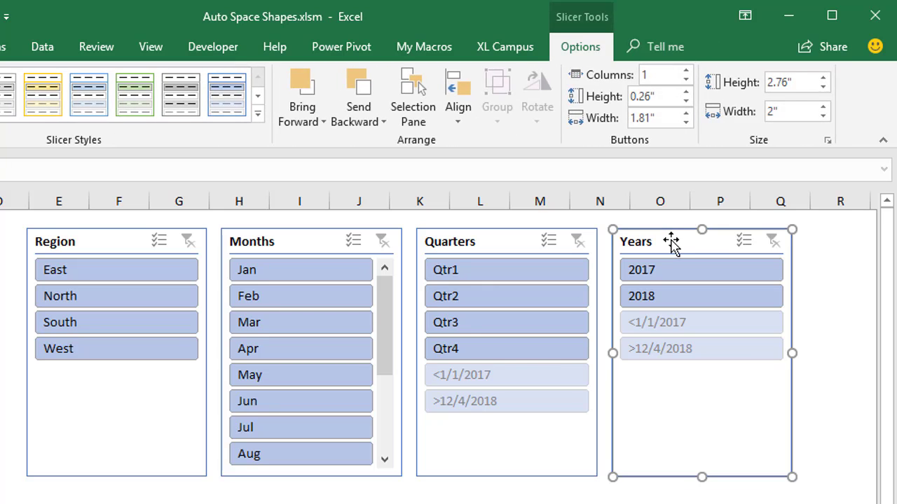
drag(671, 240, 650, 240)
key(shift)
- Reselect all four slicers and distribute them horizontally again
key(ctrl+a)
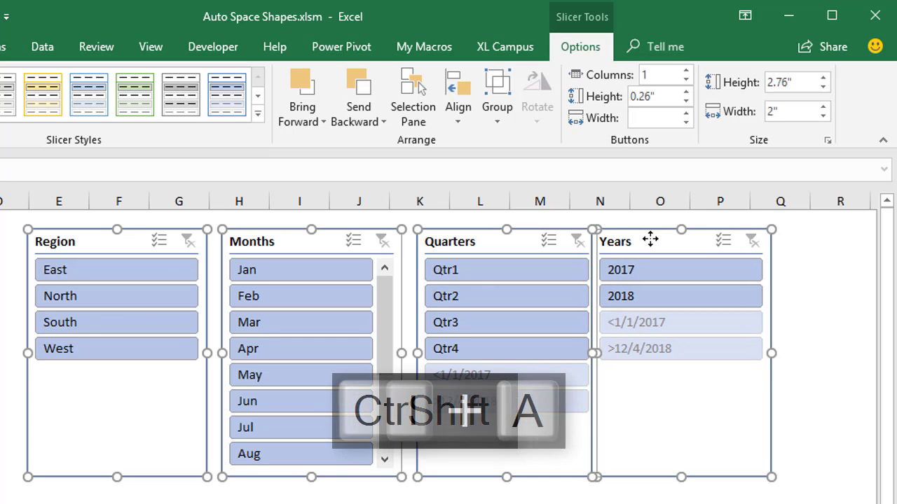
click(470, 115)
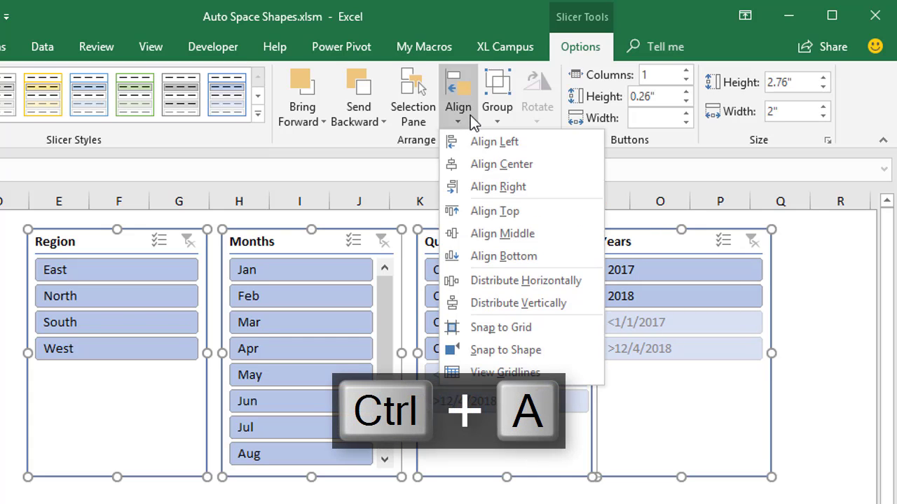
click(492, 281)
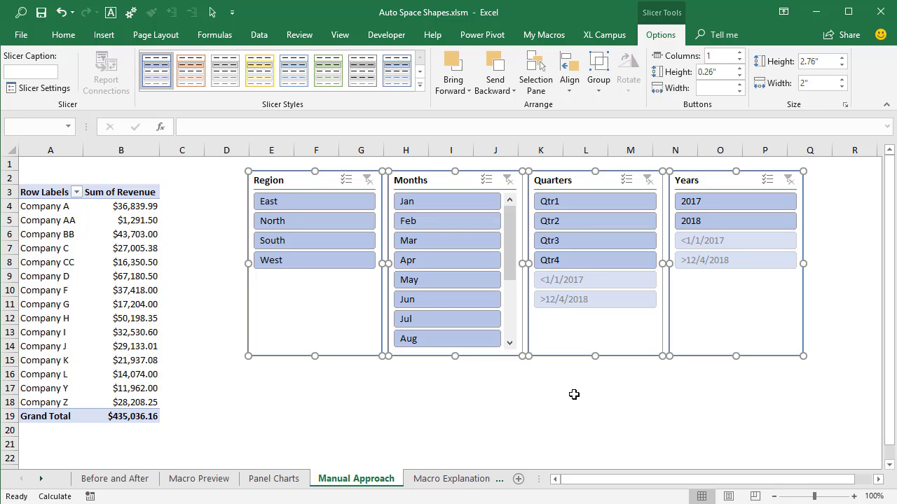
- Align the slicers' left edges and move the Years slicer straight down below Quarters
click(569, 90)
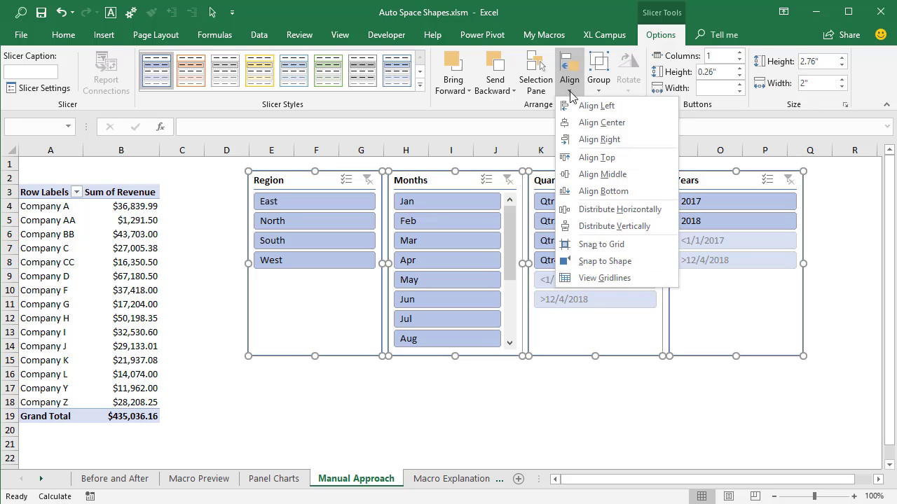
click(596, 106)
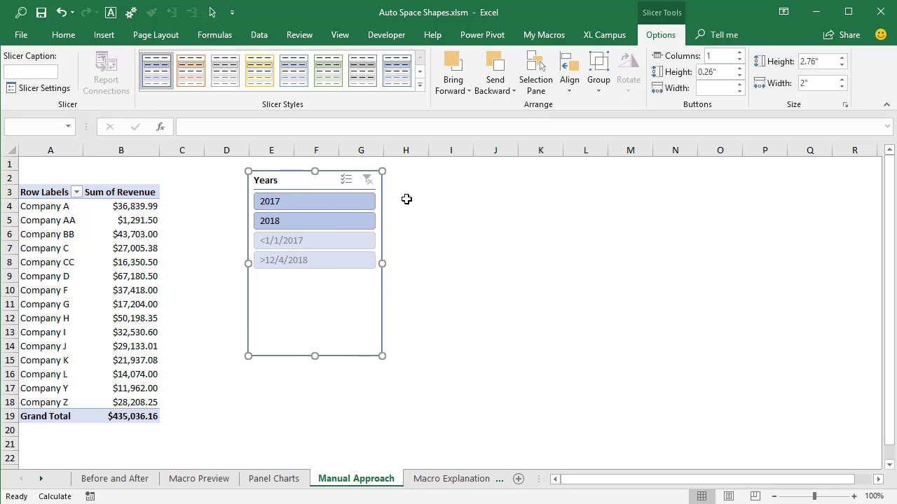
click(406, 199)
click(316, 181)
drag(316, 181, 315, 413)
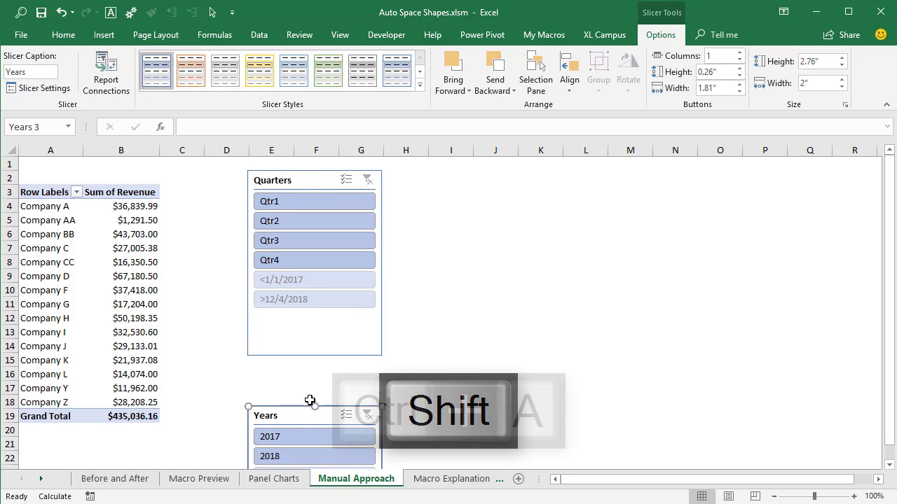
- Distribute all four slicers vertically, then switch to the Macro Explanation sheet
key(ctrl+a)
click(569, 82)
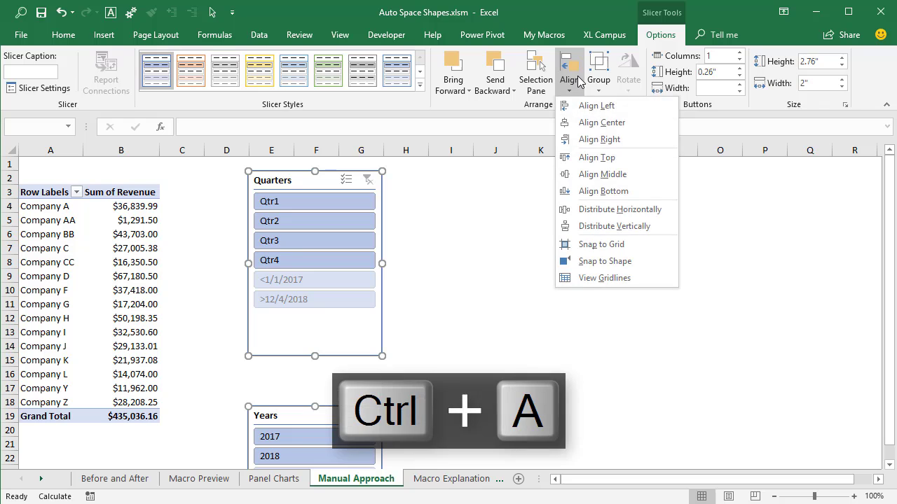
click(589, 226)
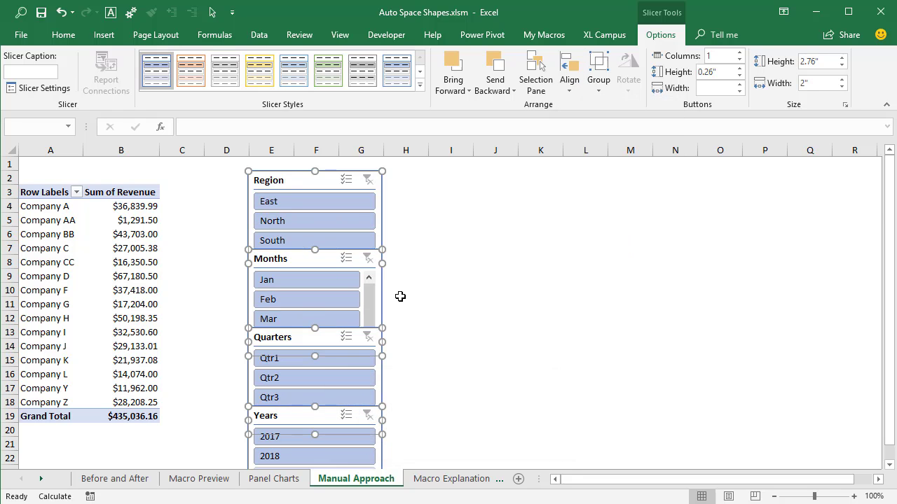
scroll(400, 295, down, 6)
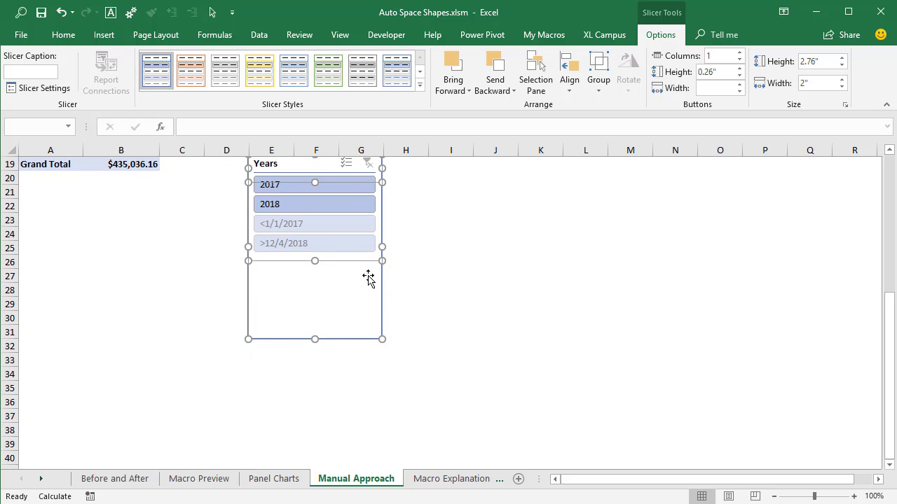
scroll(349, 417, up, 6)
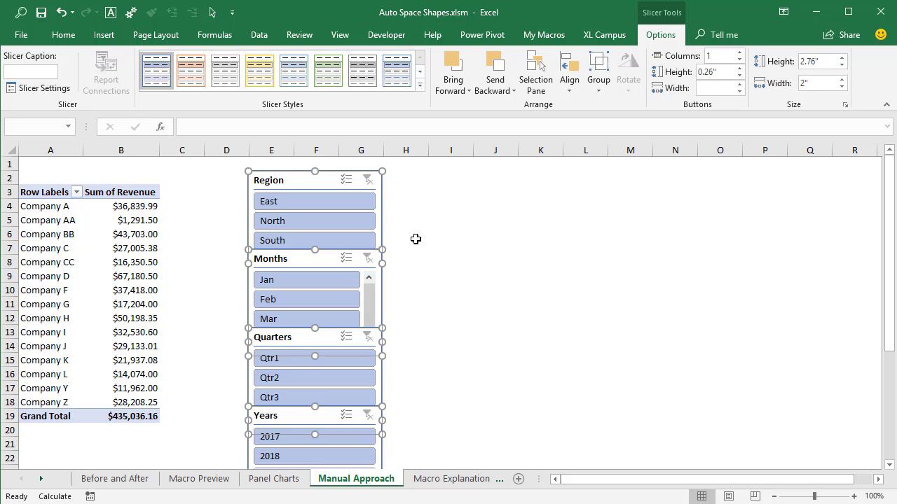
click(569, 81)
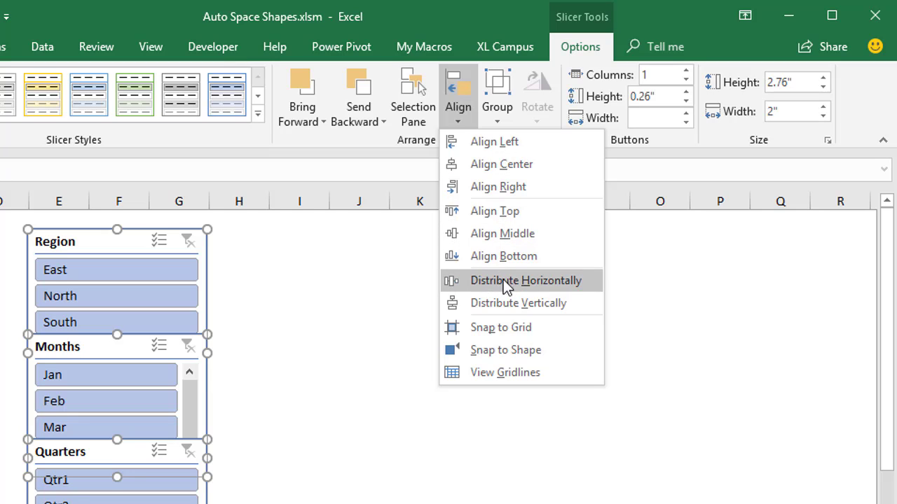
click(241, 284)
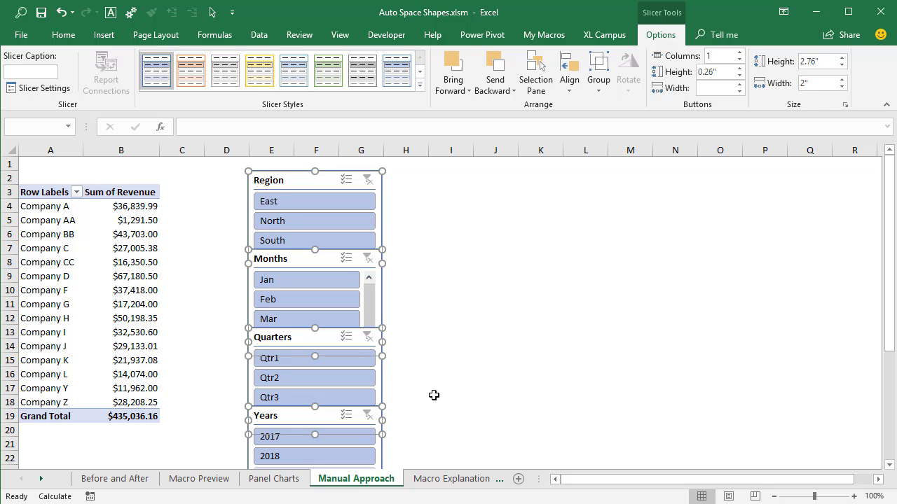
click(449, 479)
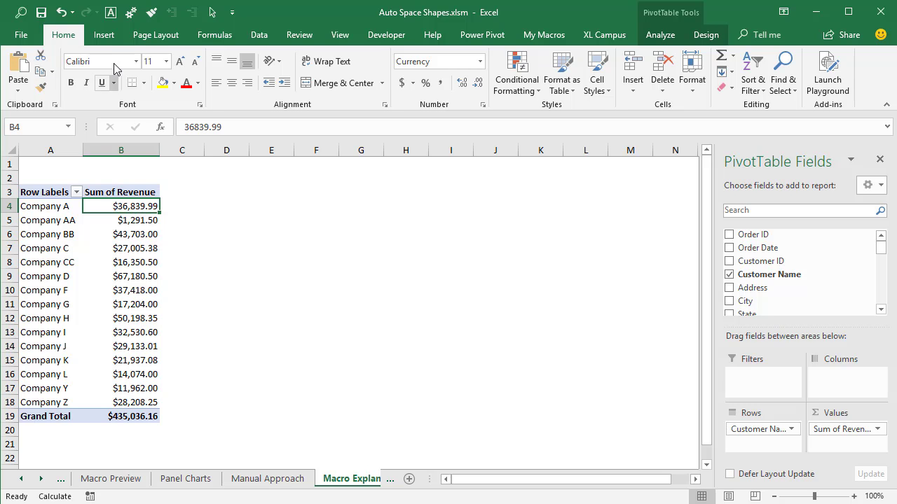
- Insert slicers for the pivot table, checking the Region, Months, Quarters and Years fields
click(105, 35)
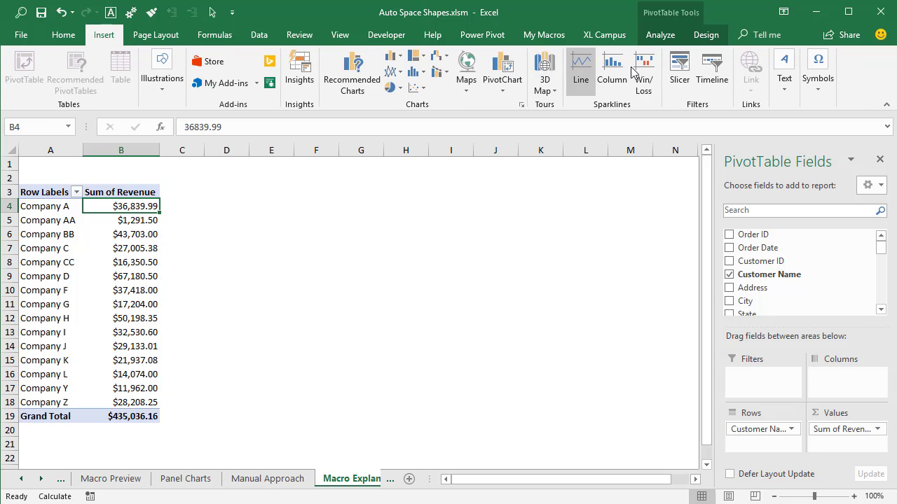
click(680, 70)
click(482, 344)
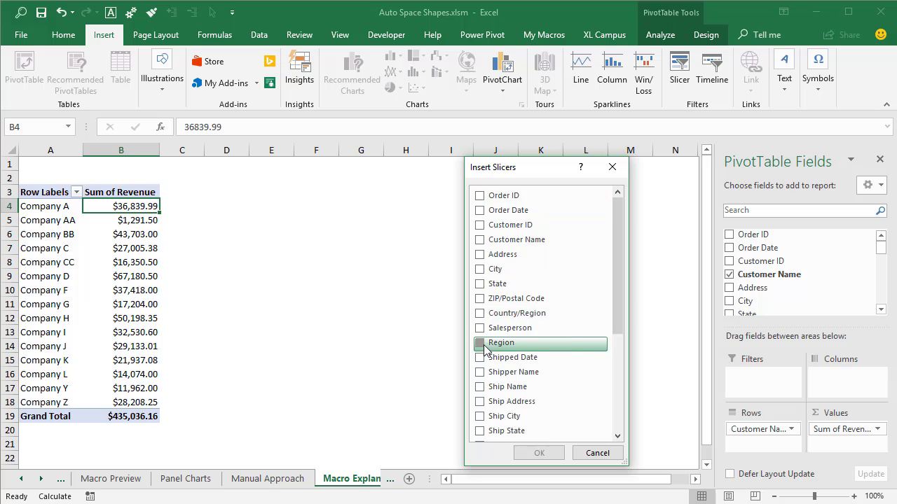
scroll(621, 323, down, 4)
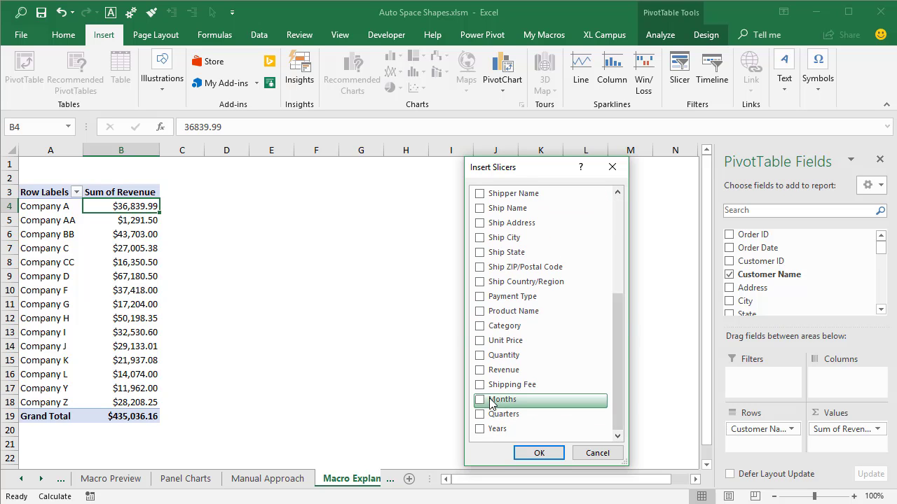
click(489, 402)
click(489, 415)
click(490, 429)
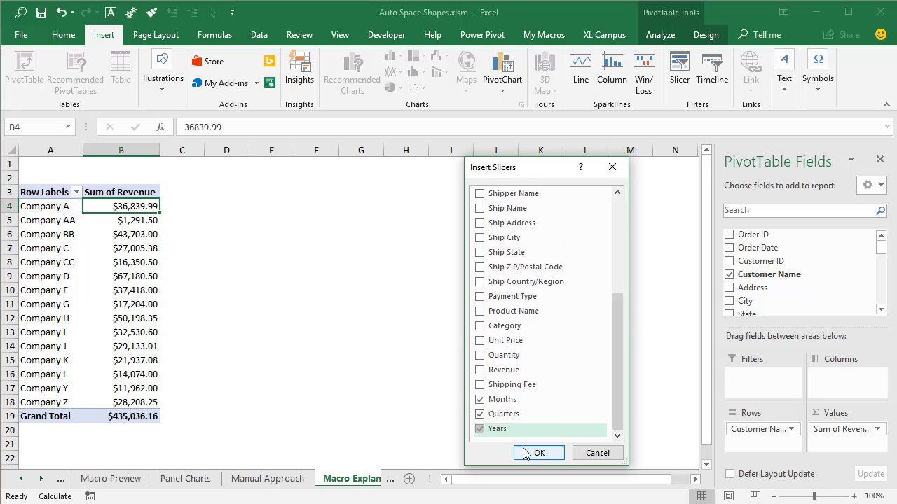
click(527, 454)
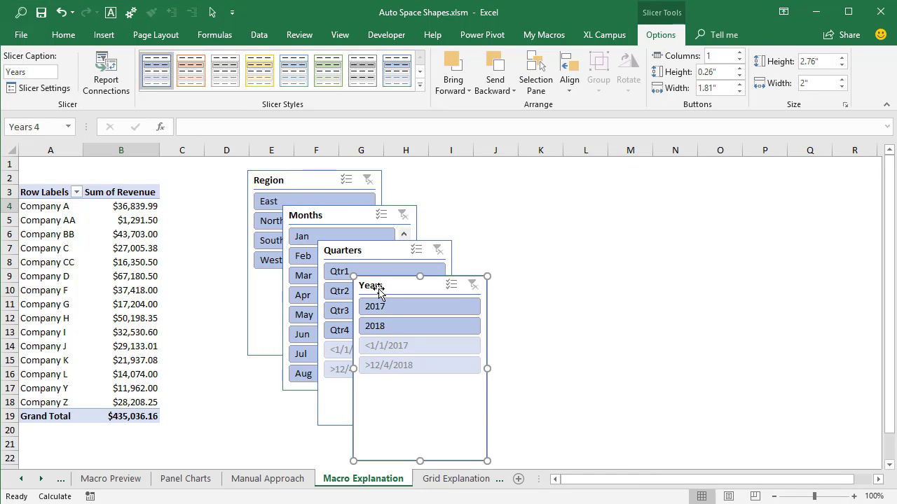
- Select all four slicers and run AutoSpace Horizontal from the My Macros tab
key(ctrl+a)
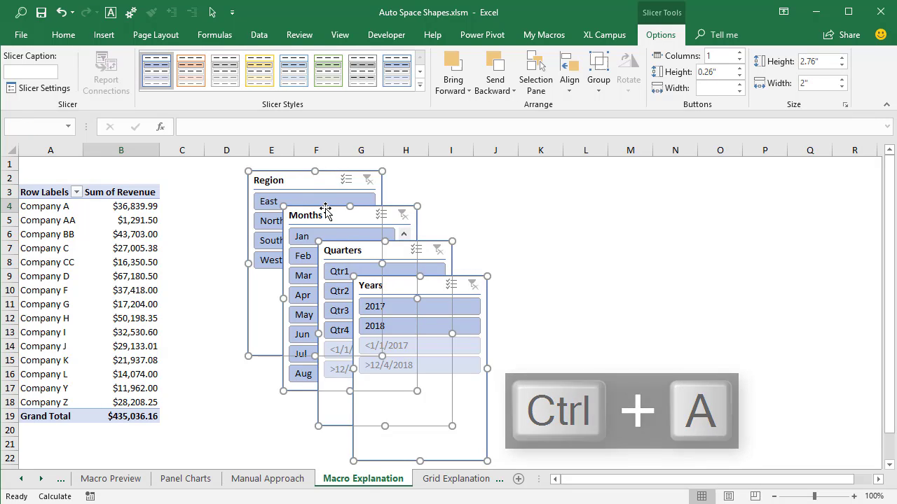
click(543, 34)
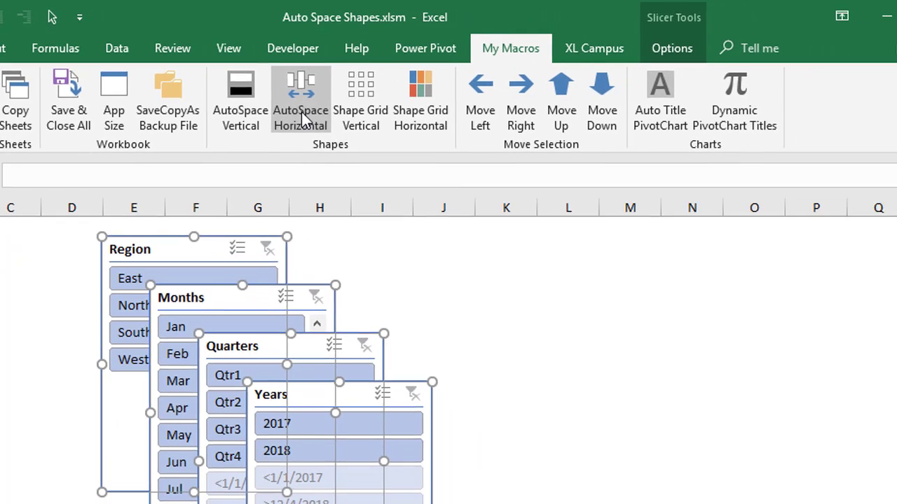
click(302, 111)
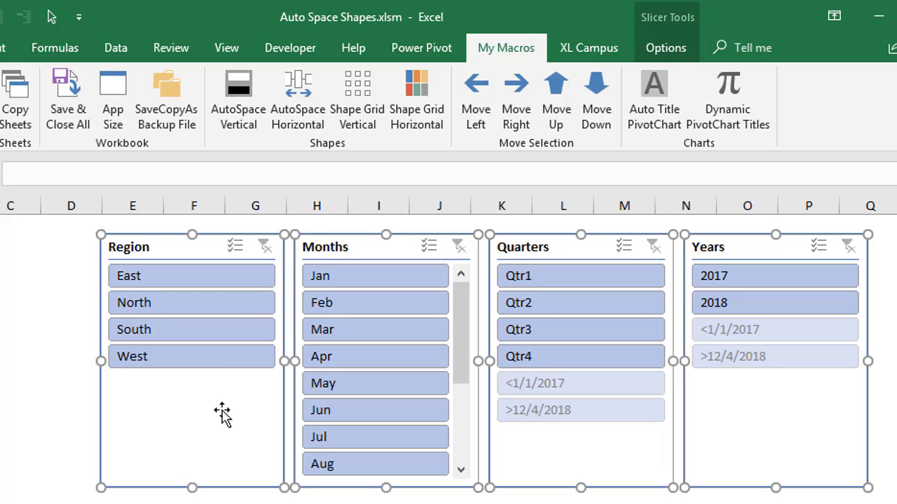
click(242, 99)
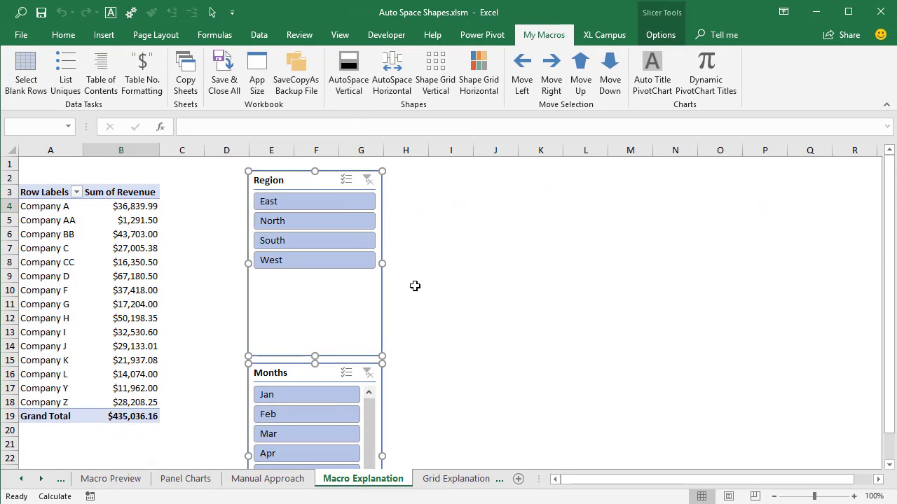
scroll(415, 286, down, 10)
scroll(415, 286, down, 3)
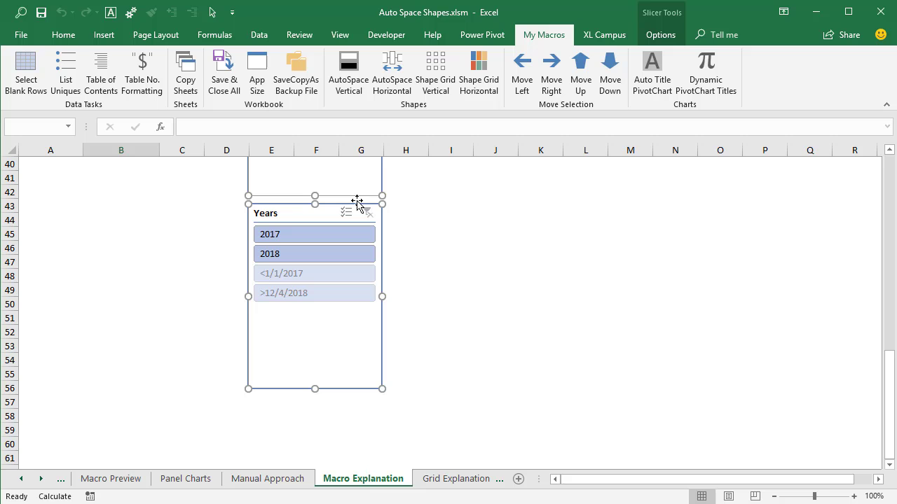
scroll(412, 245, up, 11)
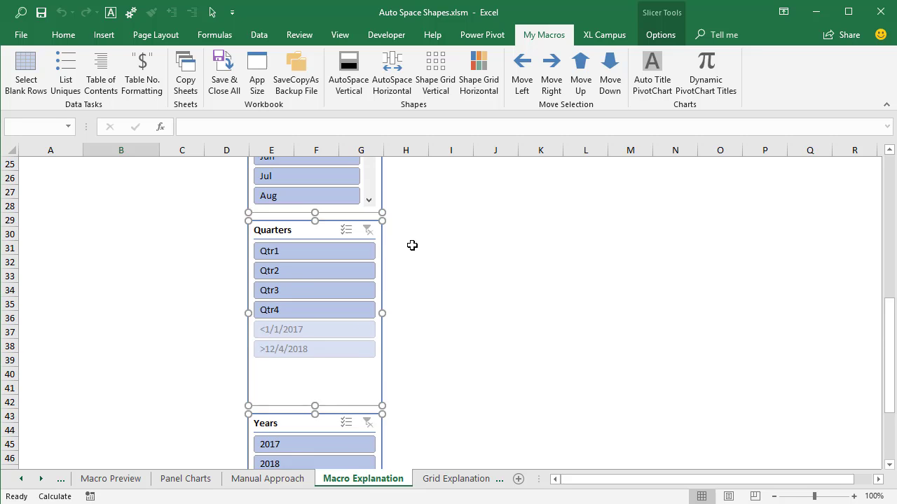
scroll(412, 245, up, 2)
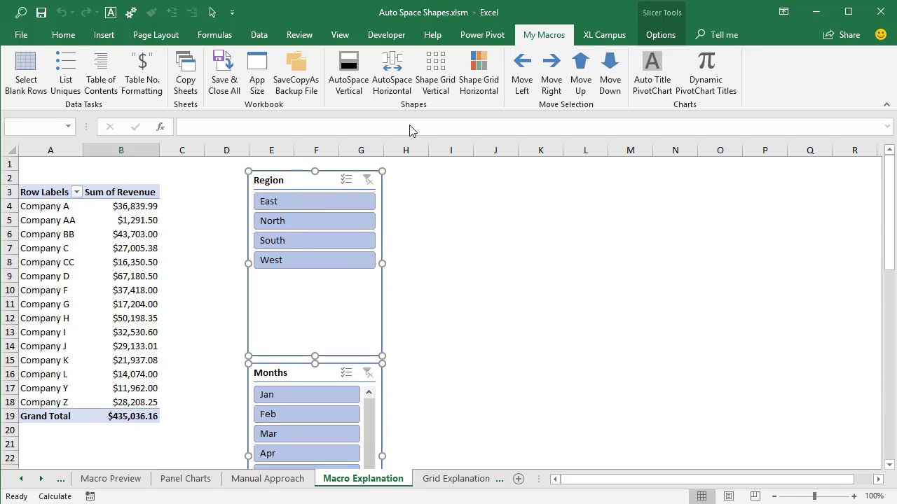
click(398, 87)
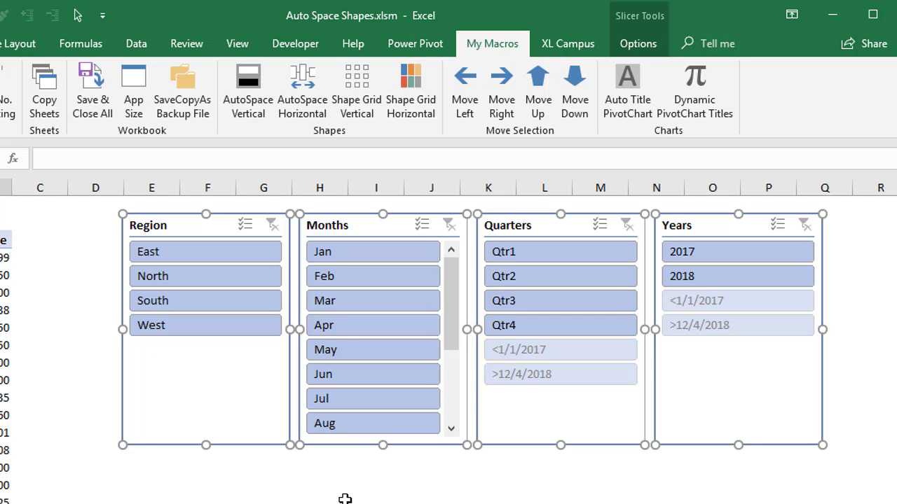
- Select Region, then Years, Quarters and Months in order, and run AutoSpace Horizontal
click(330, 480)
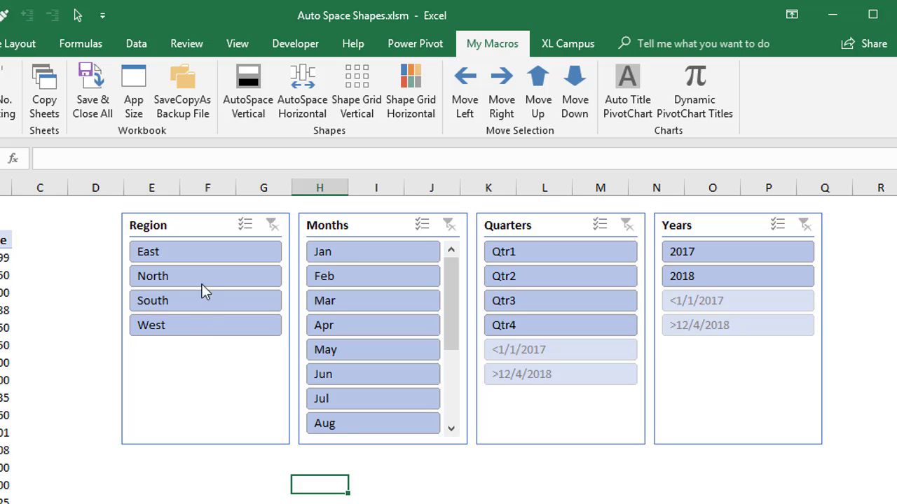
click(200, 224)
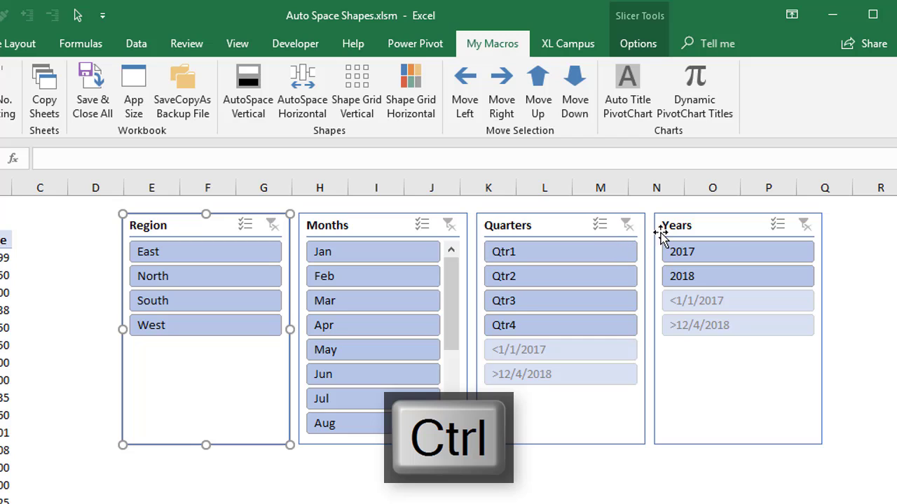
ctrl+click(721, 224)
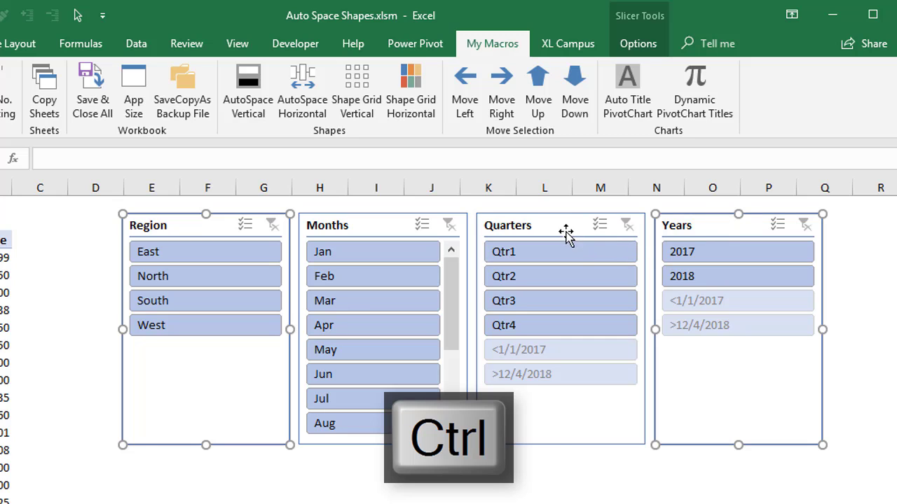
ctrl+click(545, 232)
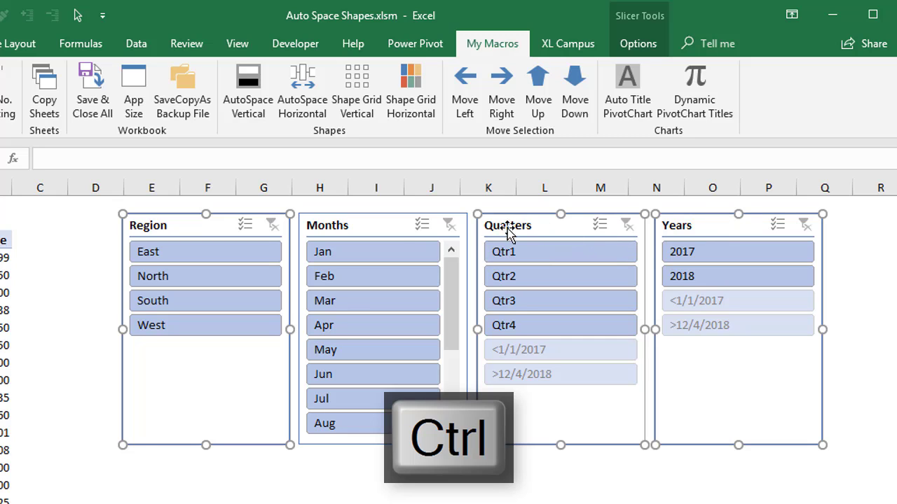
ctrl+click(363, 229)
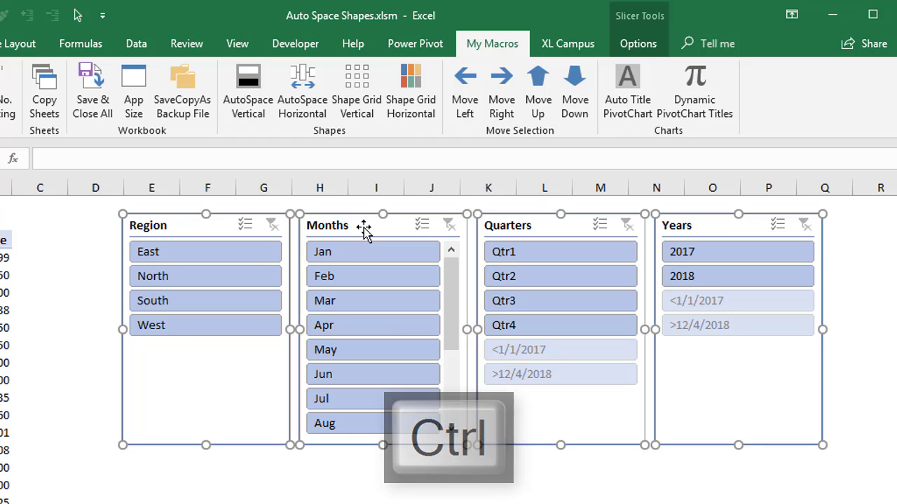
click(305, 118)
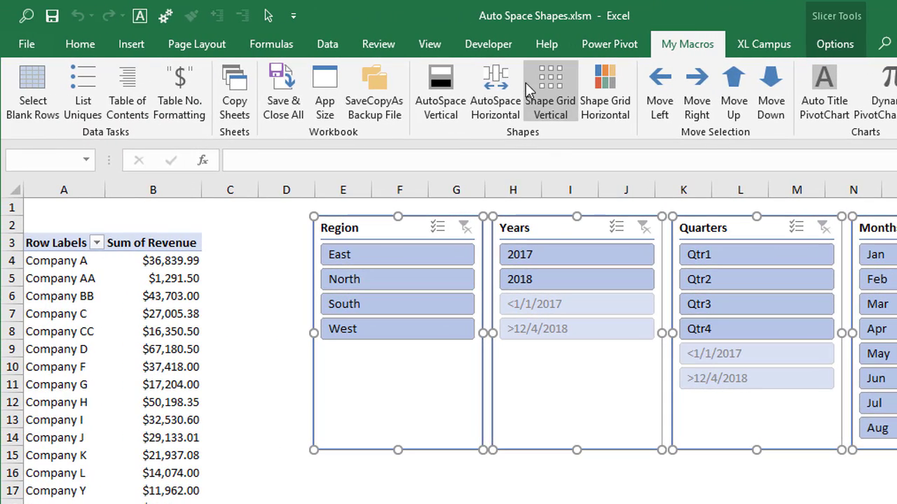
- Open the Visual Basic editor from Developer and view the m_AutoSpace module code
click(494, 48)
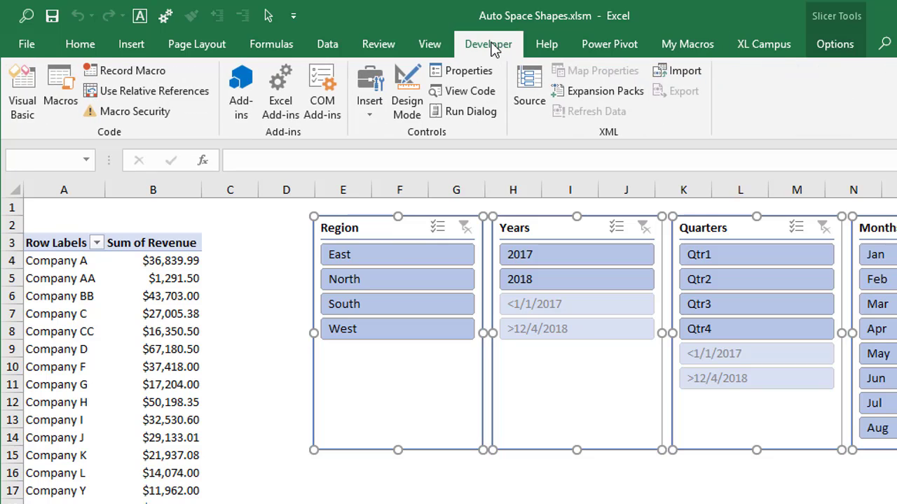
click(25, 104)
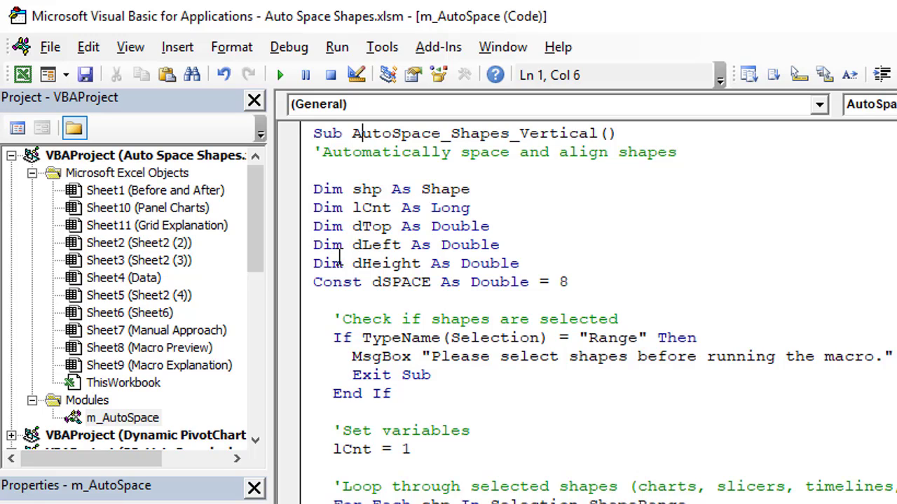
click(179, 157)
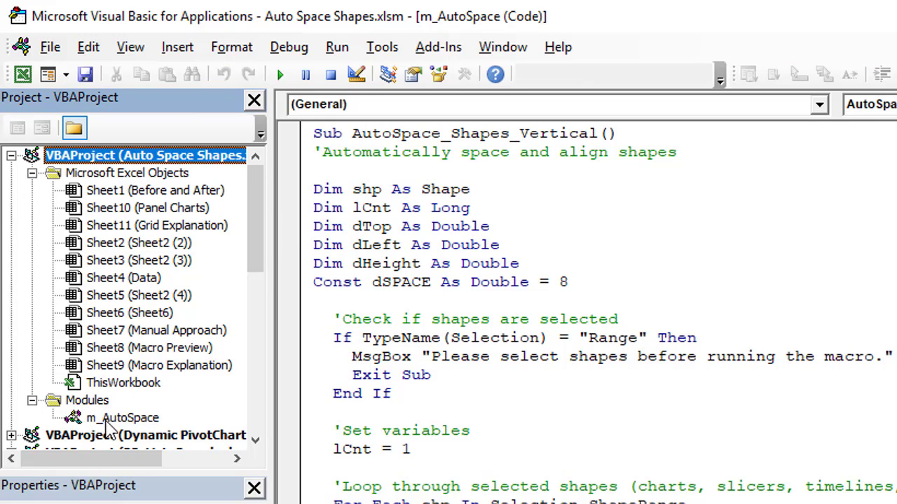
double_click(126, 420)
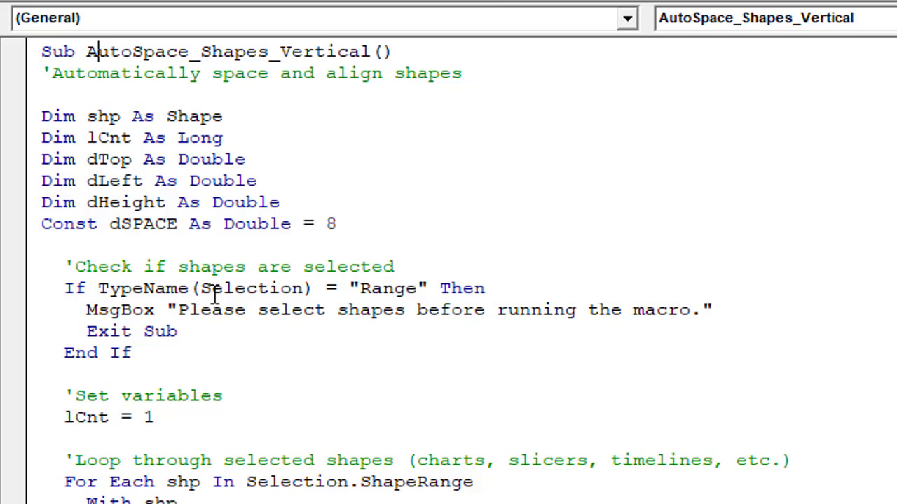
scroll(214, 295, down, 1)
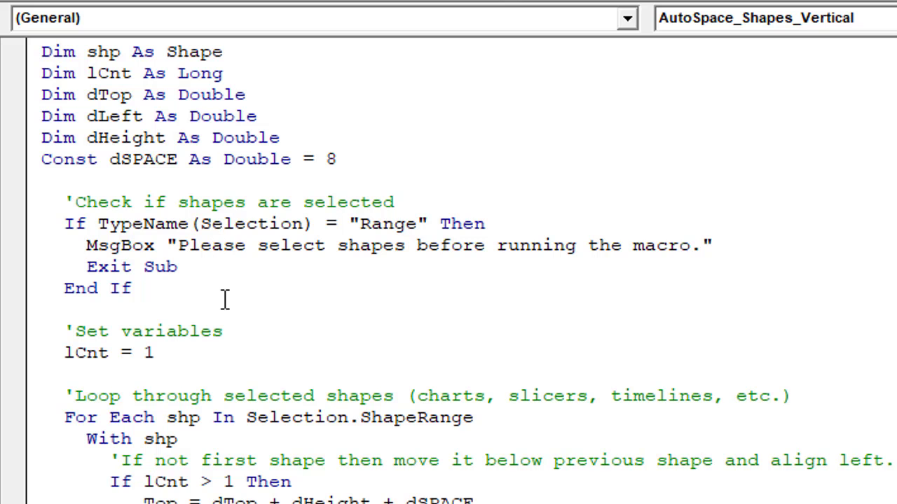
scroll(225, 319, down, 3)
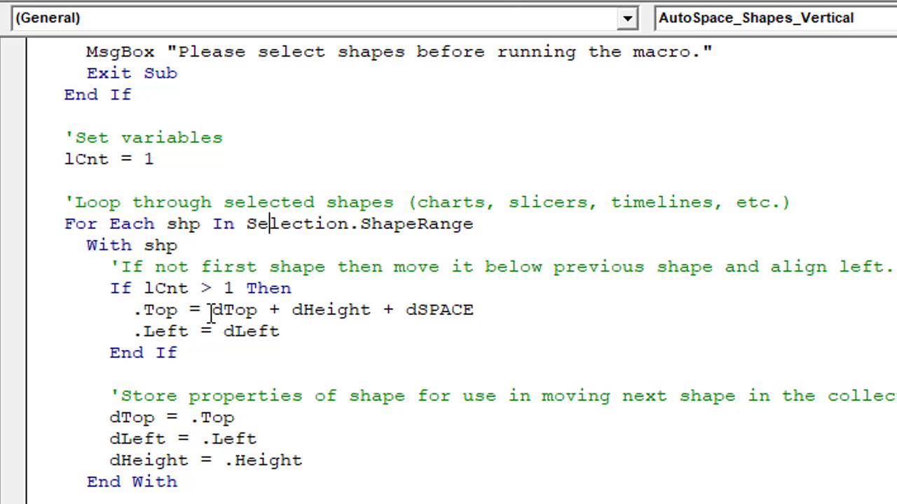
drag(210, 310, 454, 308)
double_click(451, 309)
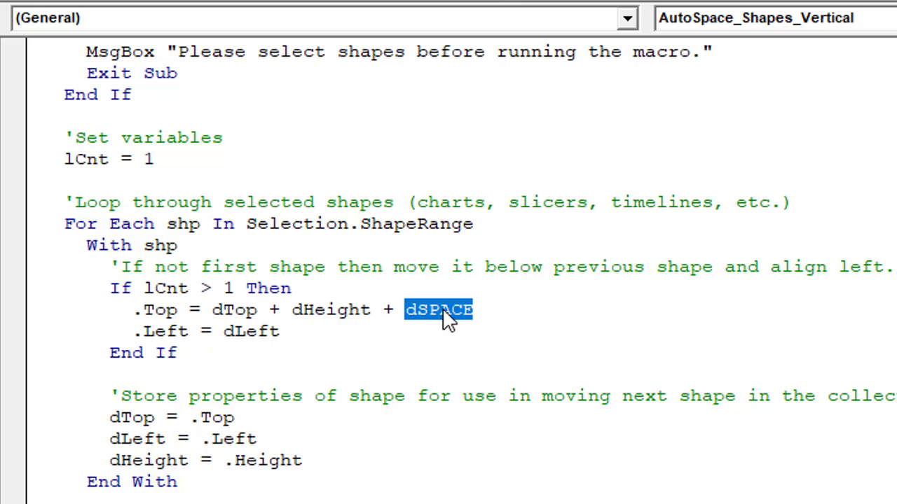
scroll(408, 342, up, 2)
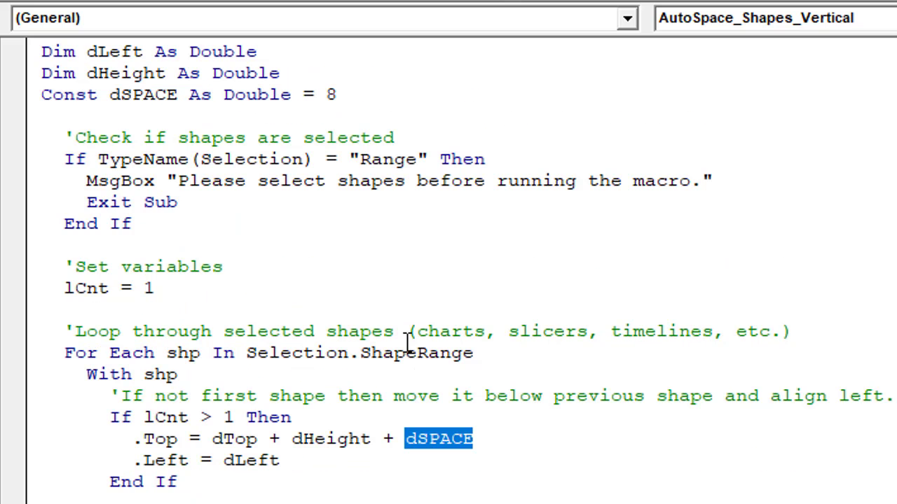
scroll(407, 342, up, 2)
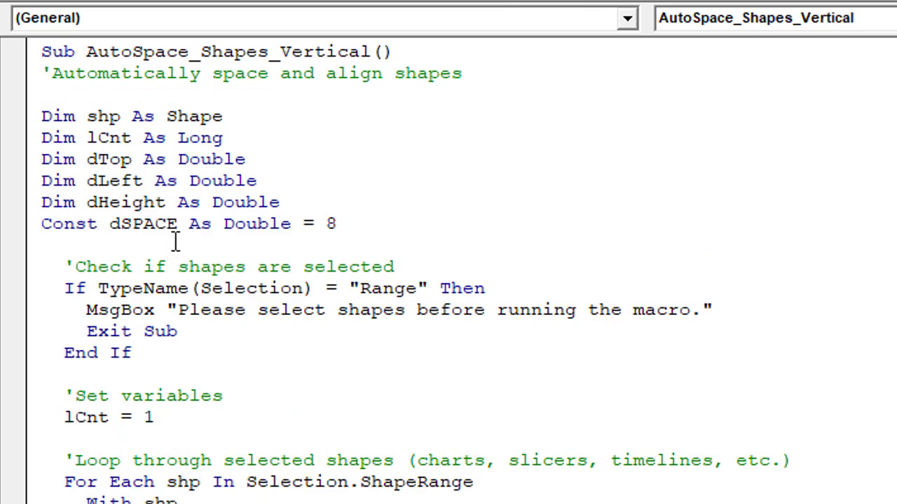
double_click(330, 224)
scroll(340, 258, down, 3)
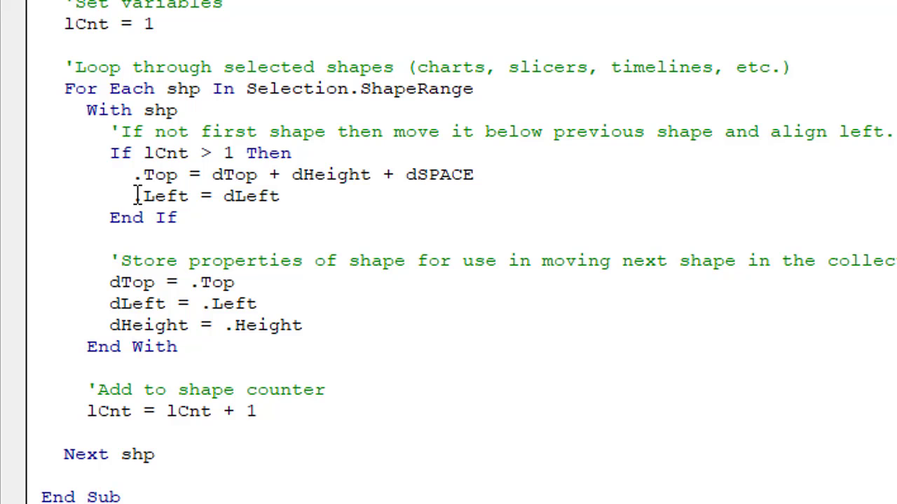
drag(133, 196, 285, 194)
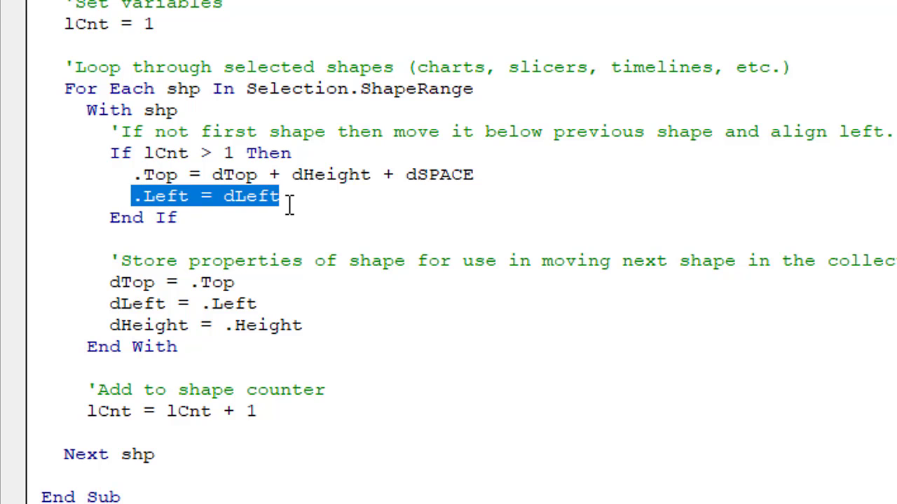
scroll(289, 205, down, 4)
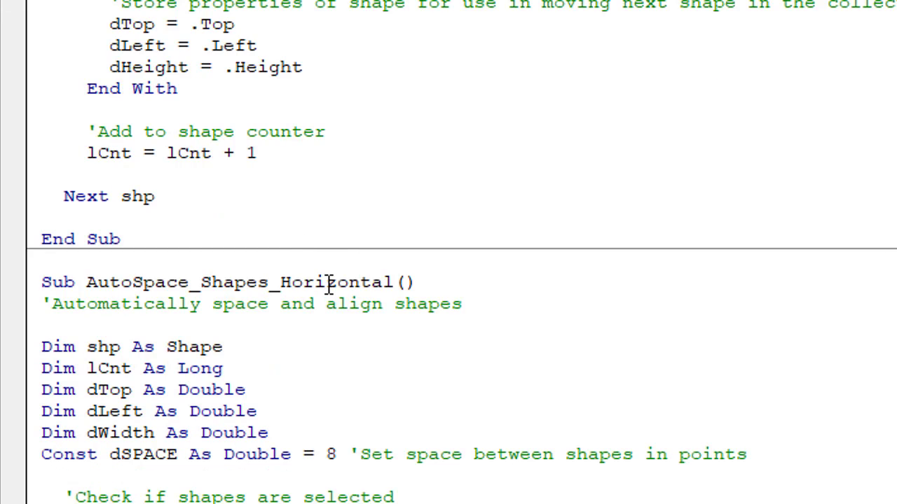
- Review the horizontal AutoSpace macro's spacing value of 8 in the VBA code
scroll(329, 288, down, 3)
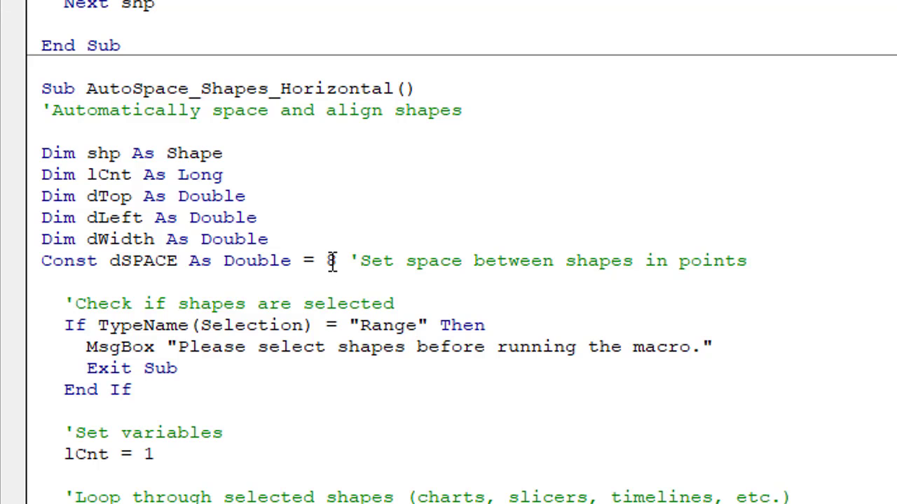
click(328, 261)
scroll(345, 322, down, 3)
scroll(348, 325, down, 2)
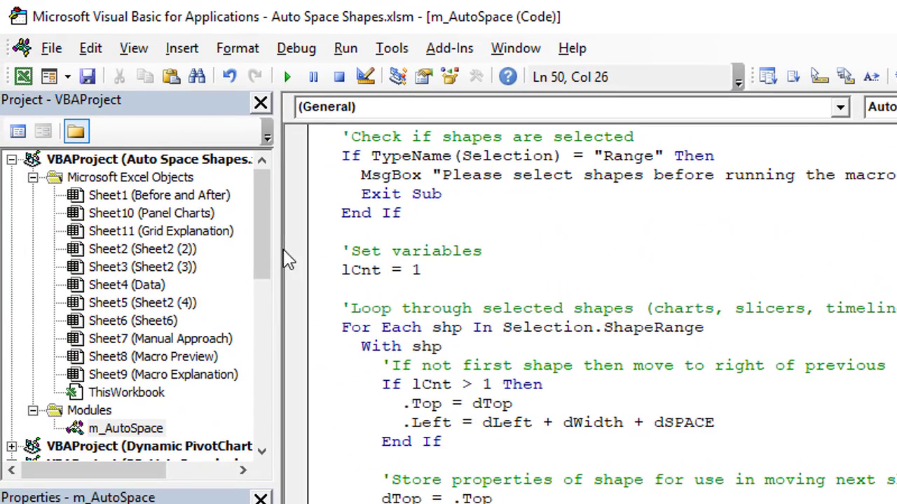
- Open PERSONAL.XLSB's m_Shapes module, then return to the Auto Space Shapes workbook
drag(261, 238, 274, 386)
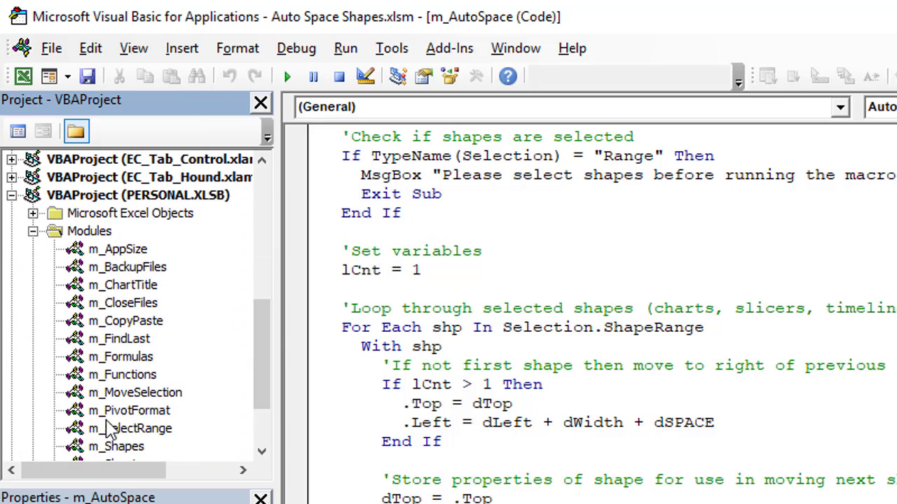
click(115, 447)
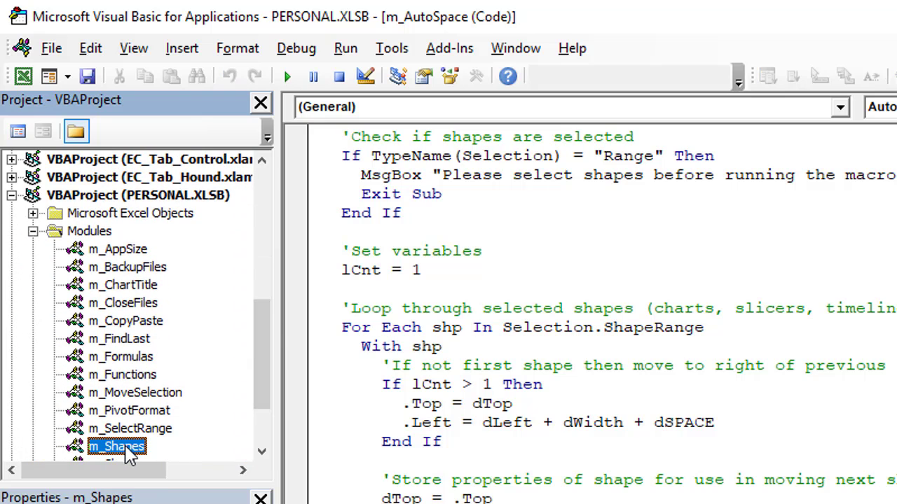
drag(269, 410, 268, 421)
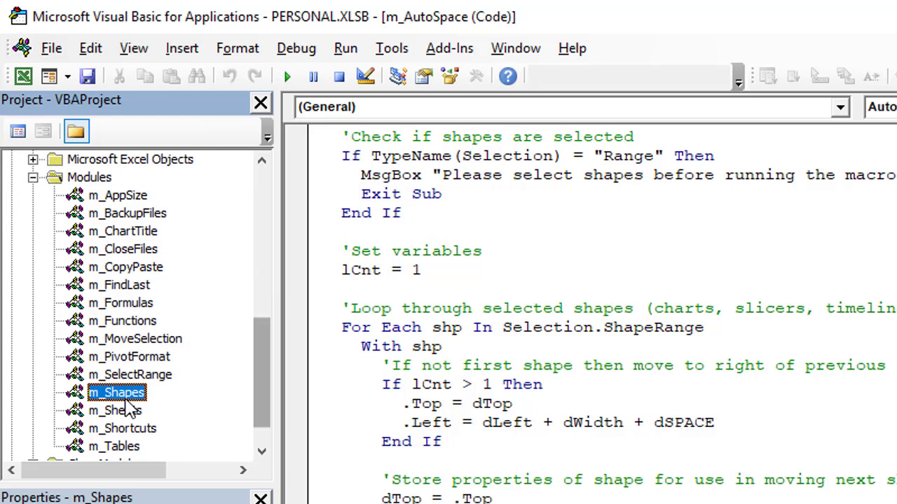
double_click(127, 397)
scroll(449, 421, down, 2)
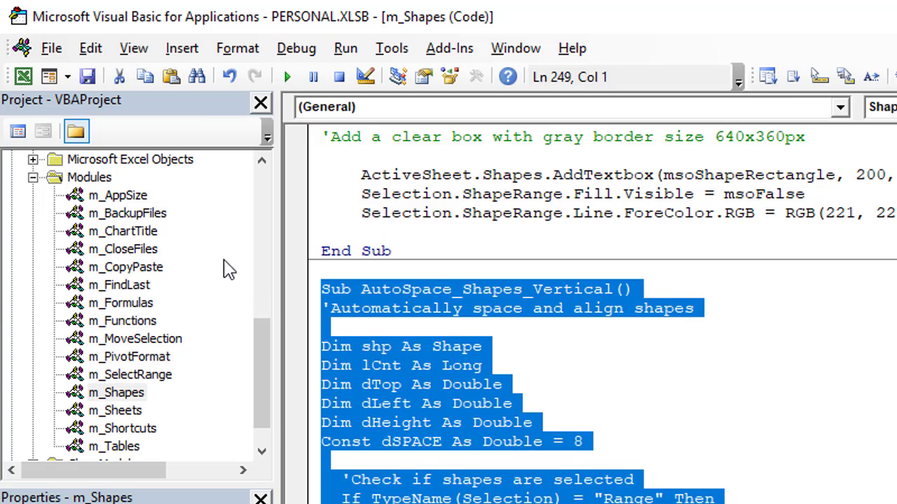
click(23, 77)
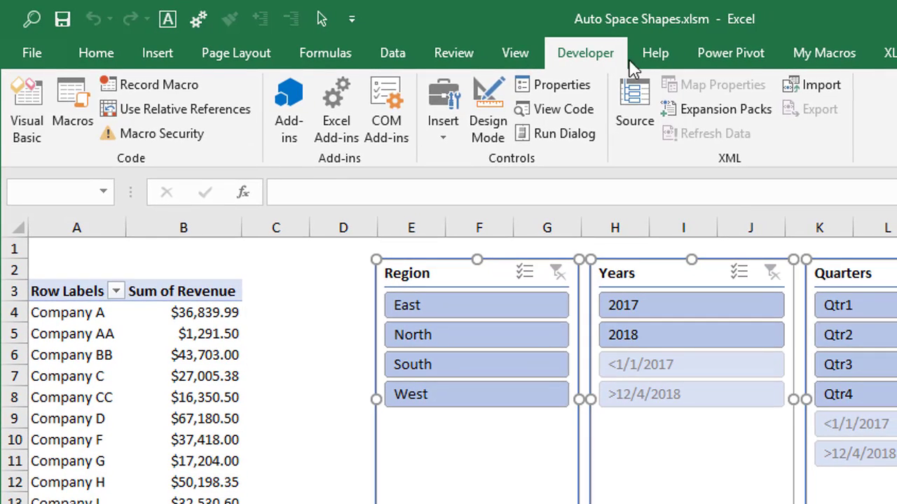
- Re-run AutoSpace Horizontal on the slicers from My Macros, then go to the Grid Explanation sheet
click(799, 55)
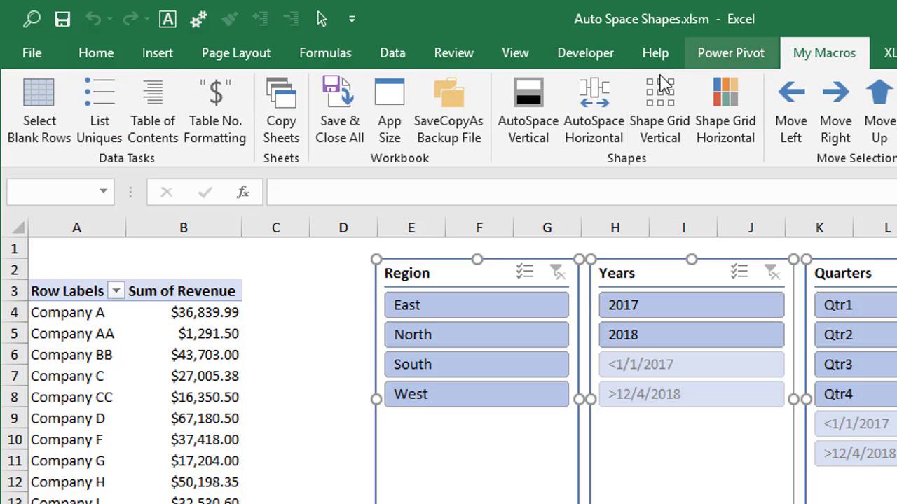
click(576, 140)
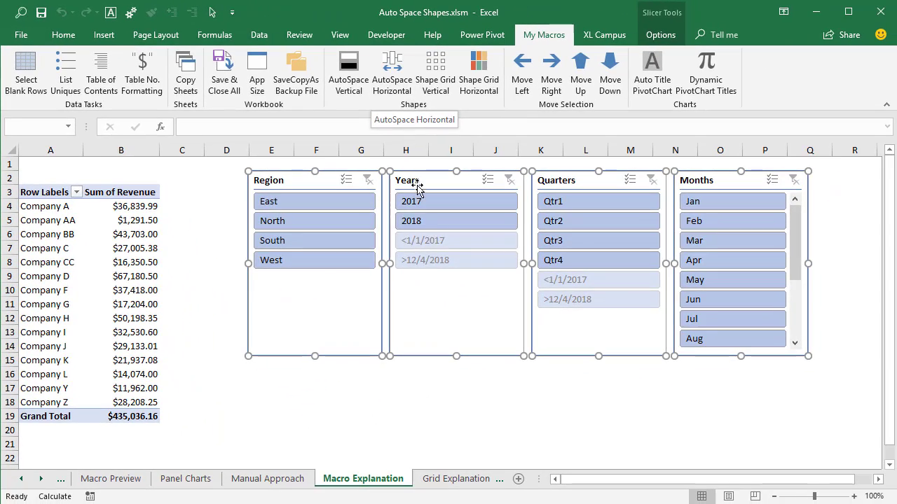
click(455, 479)
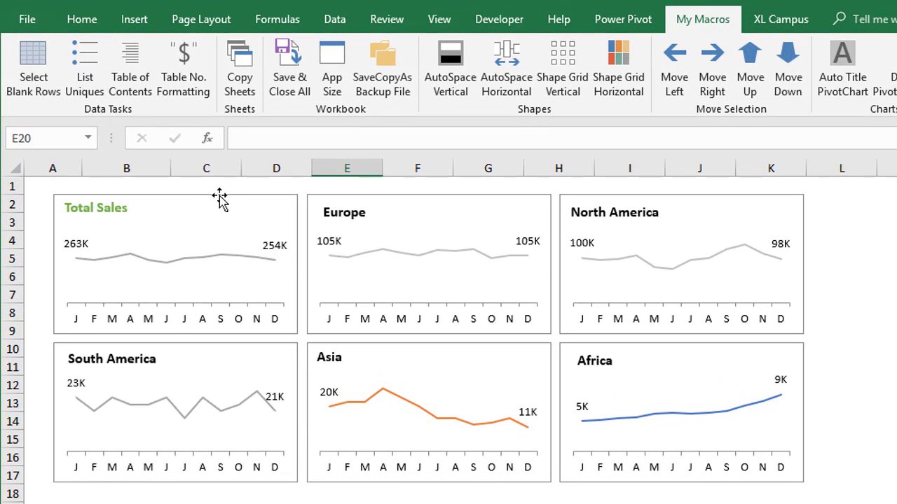
- Select all six panel charts and run Shape Grid Vertical with 2 columns and 0 spacing
click(220, 198)
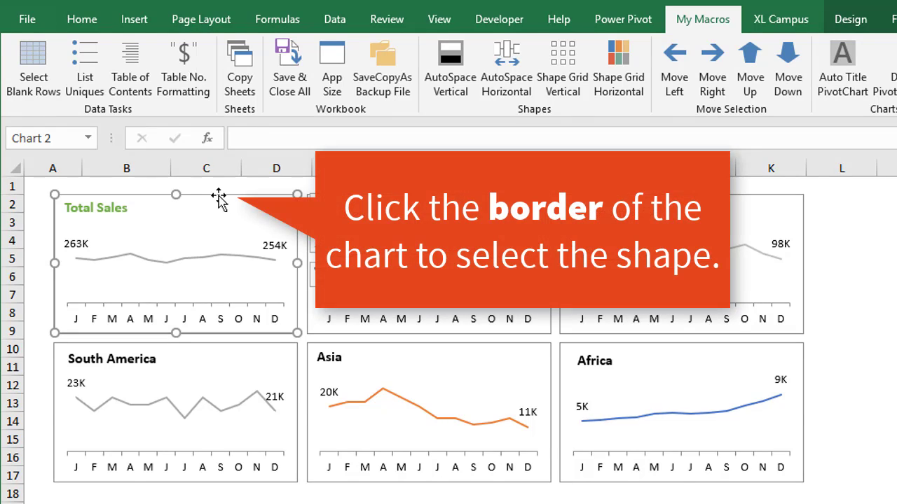
key(ctrl+a)
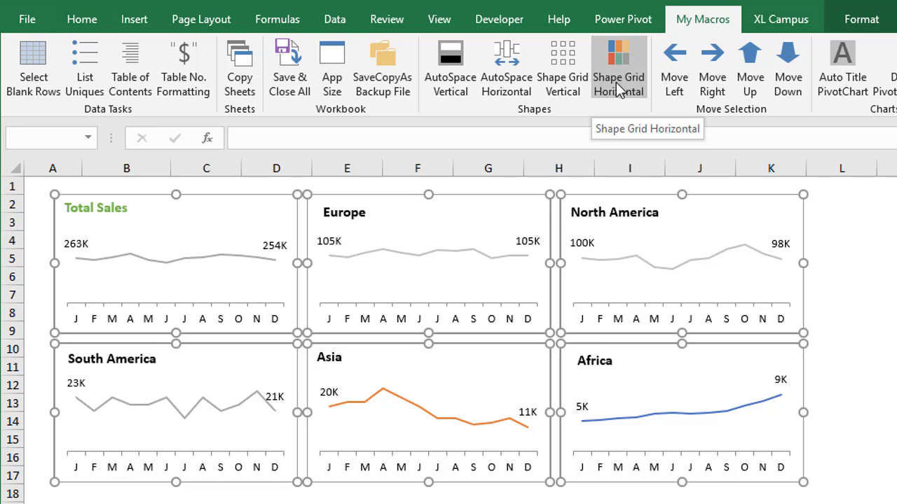
click(564, 66)
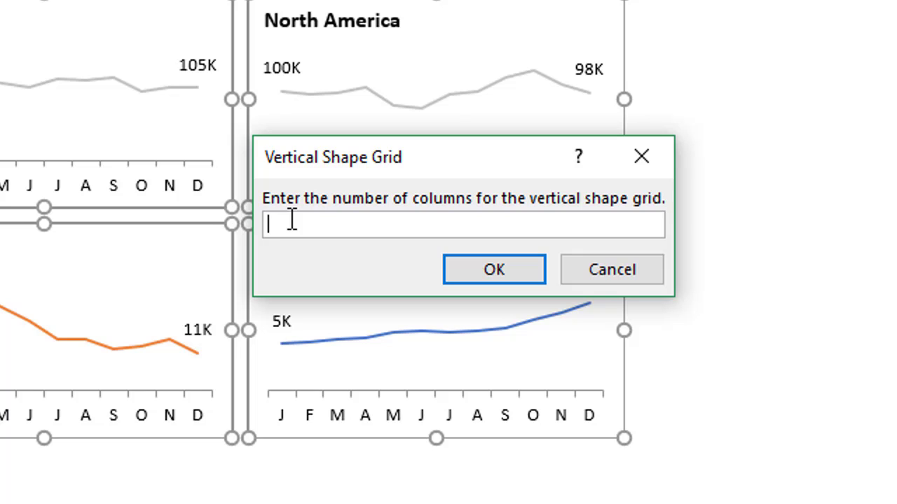
text(2)
click(475, 276)
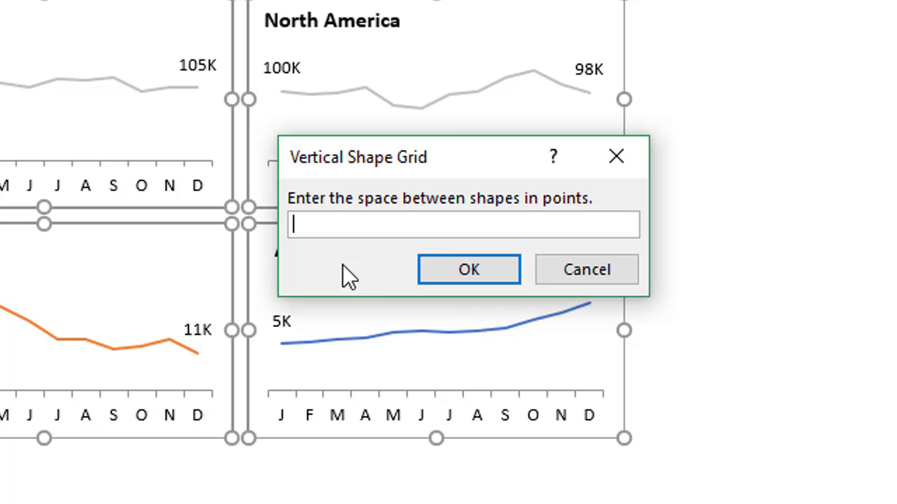
text(0)
click(438, 276)
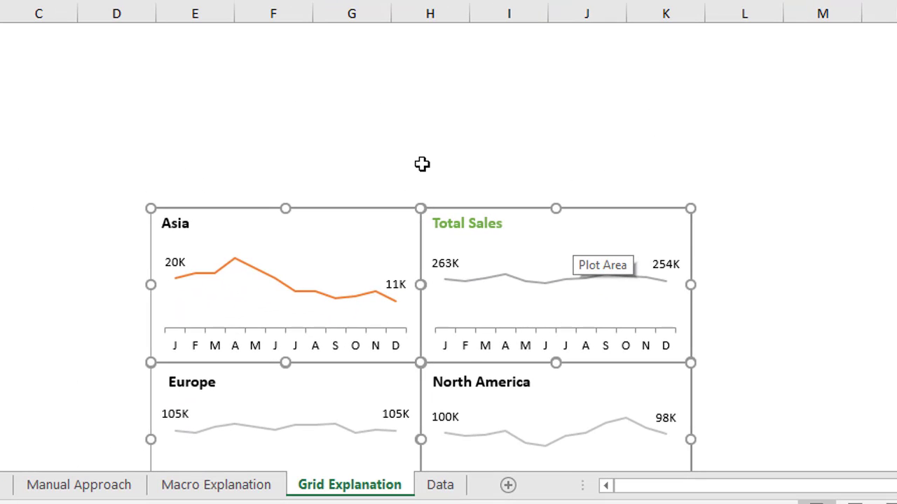
scroll(422, 164, down, 3)
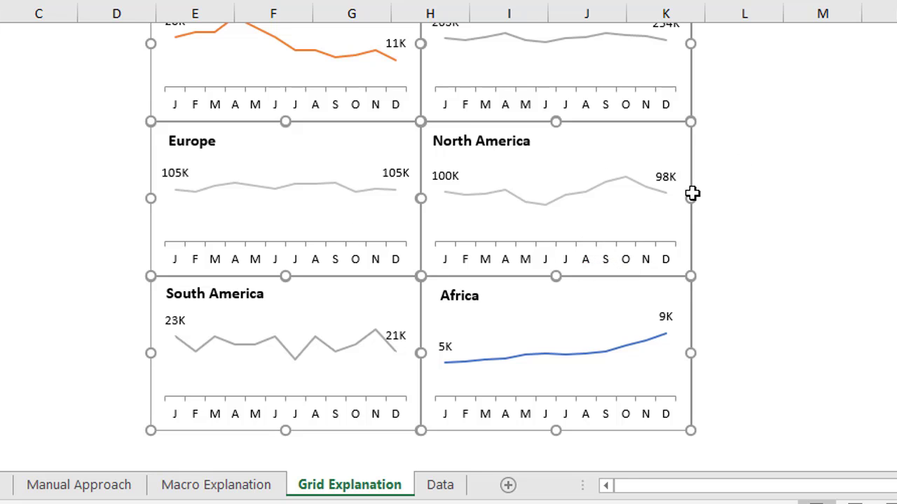
click(755, 189)
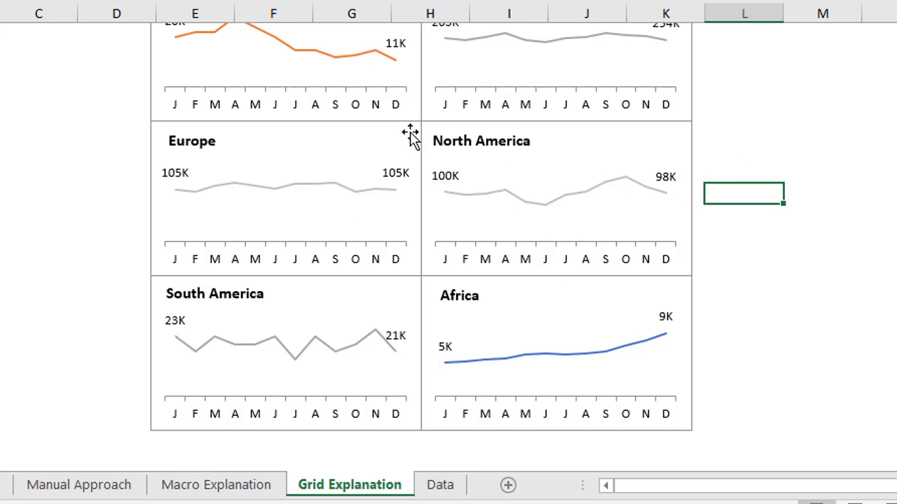
scroll(409, 126, down, 3)
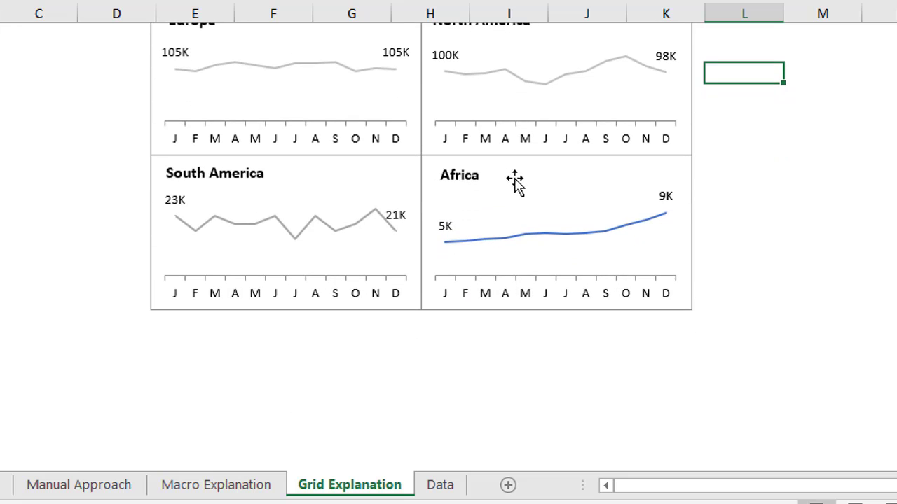
scroll(756, 179, up, 6)
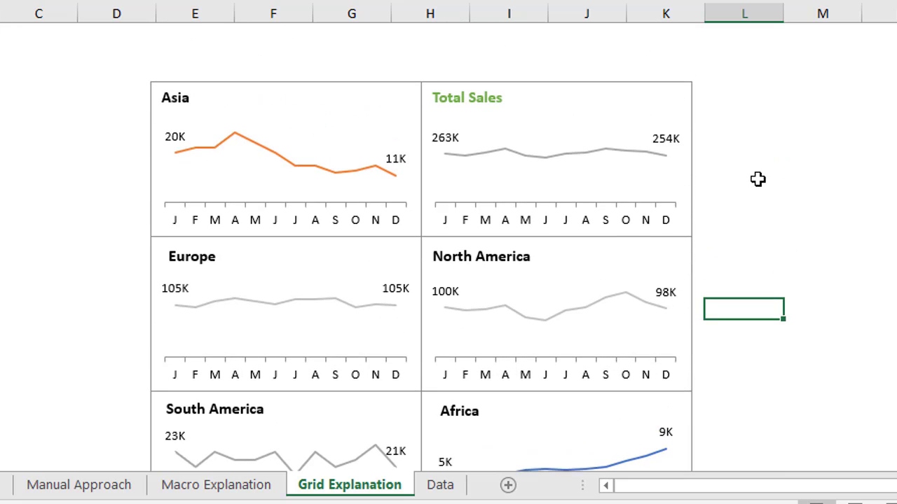
mouse_move(470, 163)
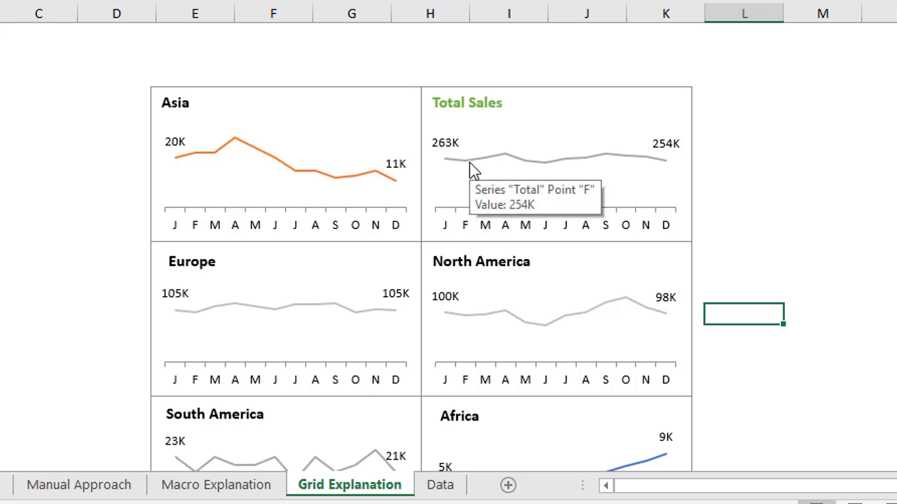
click(559, 91)
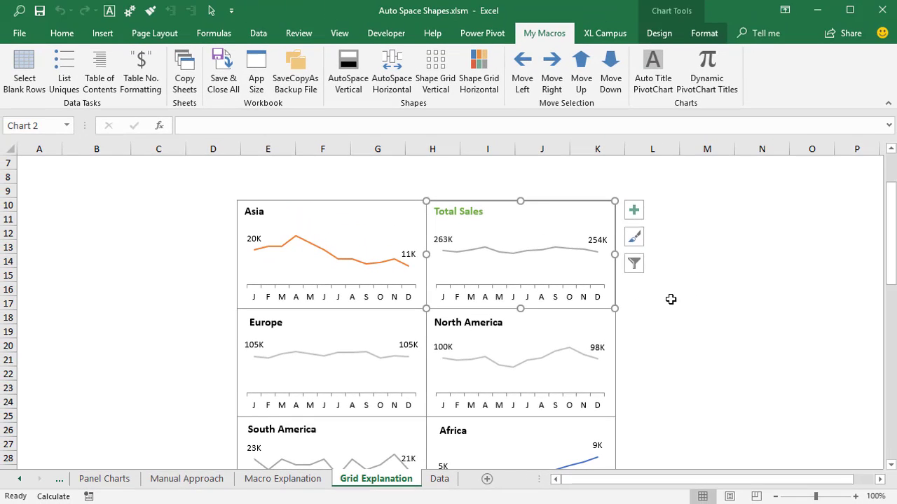
- Select all six charts and run Shape Grid Horizontal with 2 rows and 8-point spacing
key(ctrl+a)
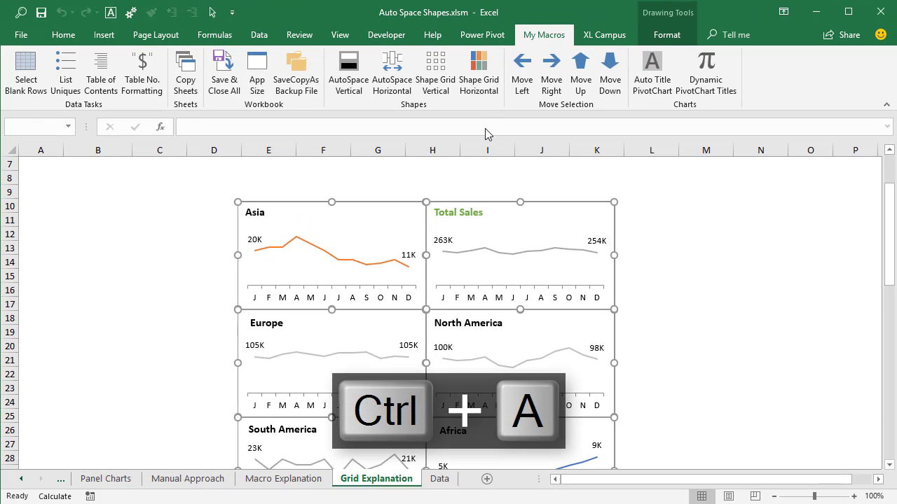
click(478, 70)
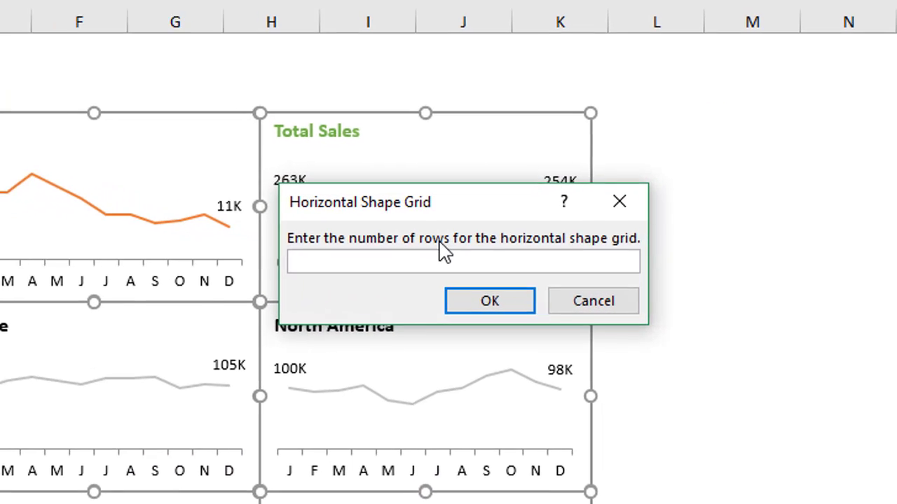
text(2)
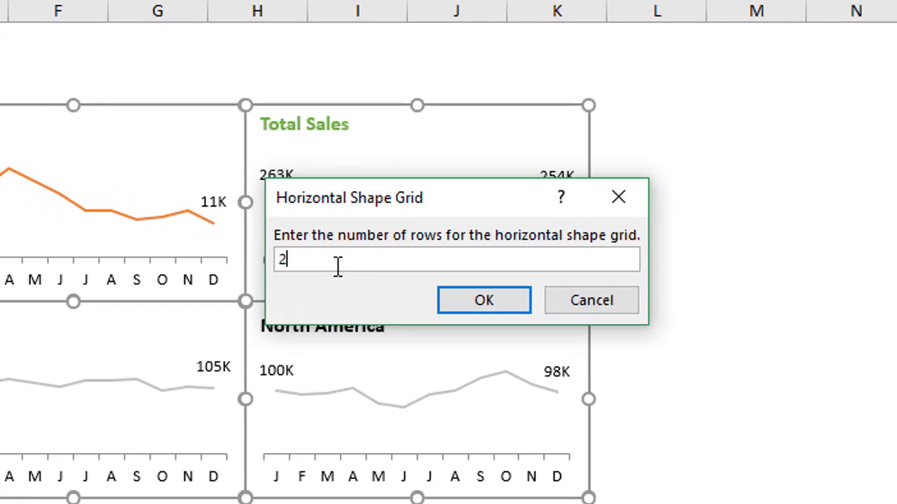
click(485, 307)
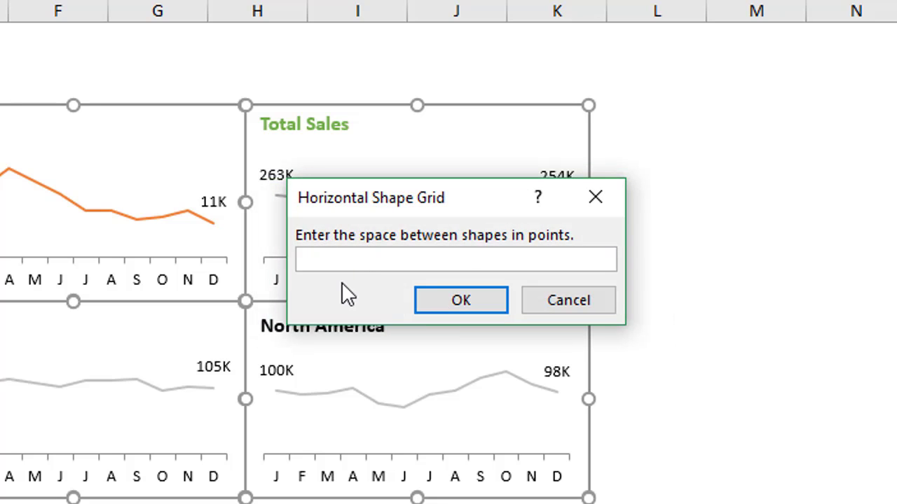
text(8)
key(Return)
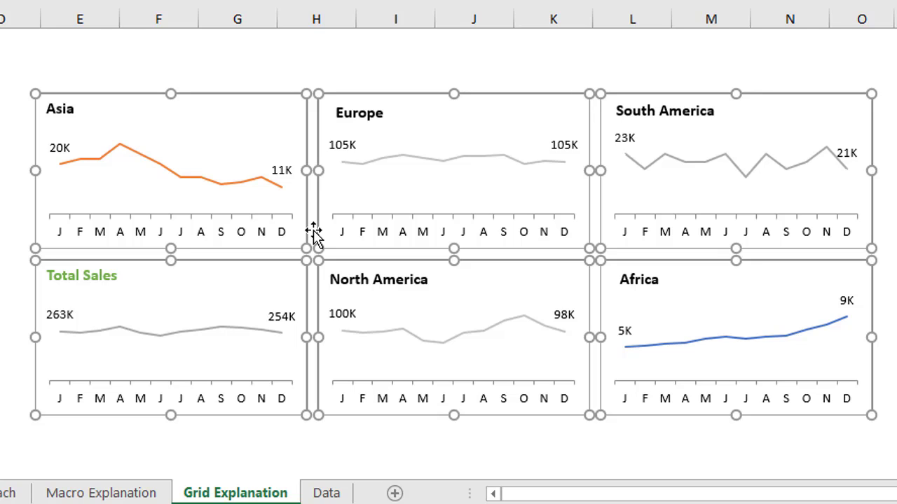
- Select the charts in order: Total Sales, Europe, North America, South America, Africa, Asia
click(20, 280)
click(148, 277)
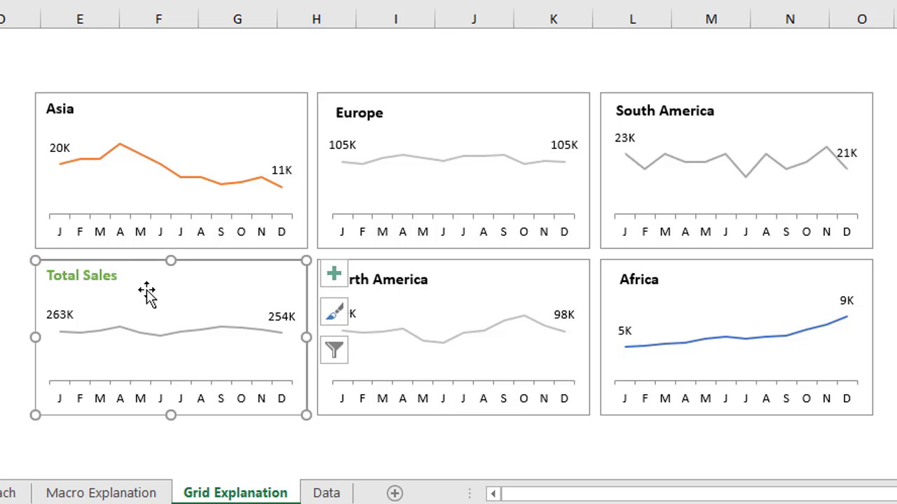
ctrl+click(415, 105)
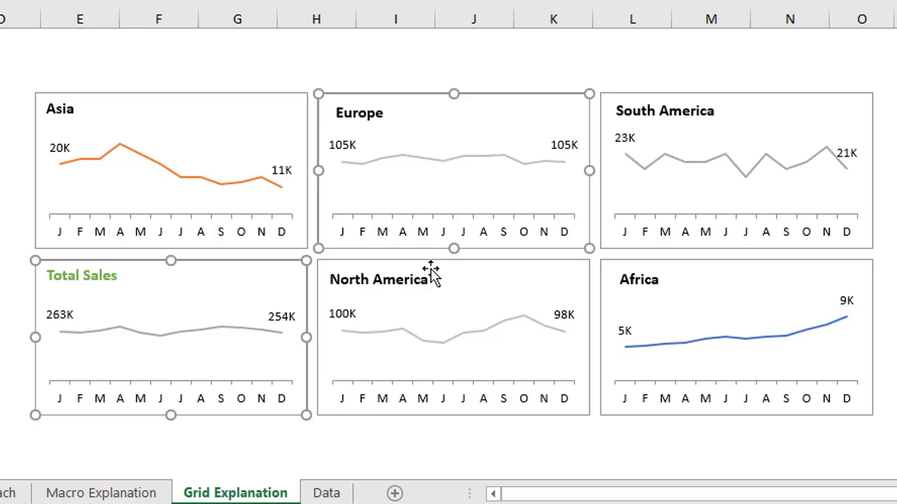
ctrl+click(448, 285)
ctrl+click(753, 106)
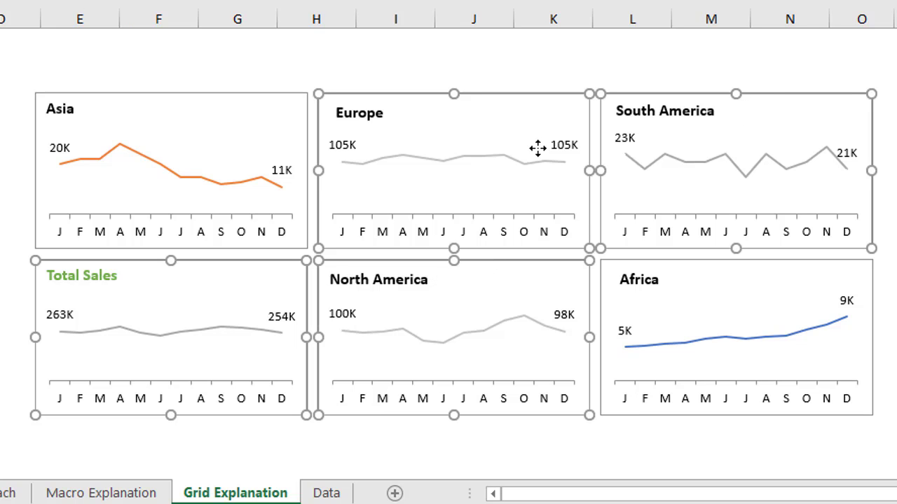
ctrl+click(685, 293)
ctrl+click(283, 170)
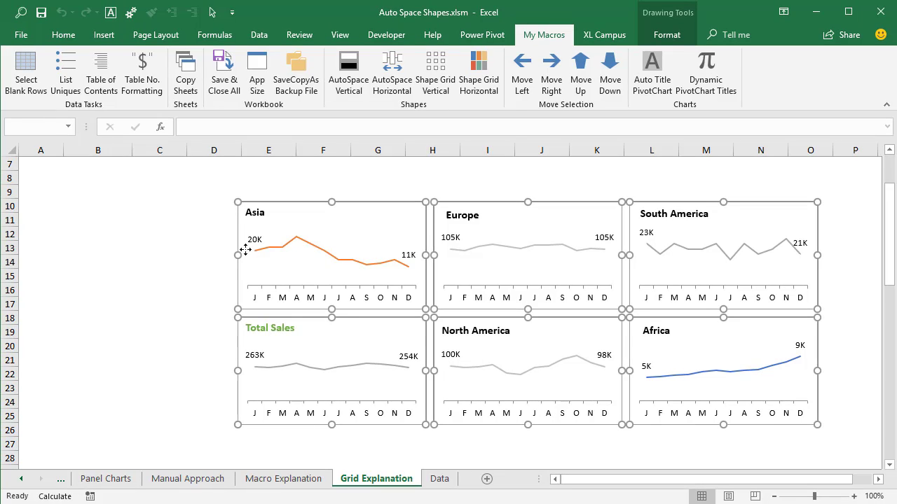
- Rebuild the 2-row, 8-point horizontal grid in selection order and drag it up and left
click(481, 71)
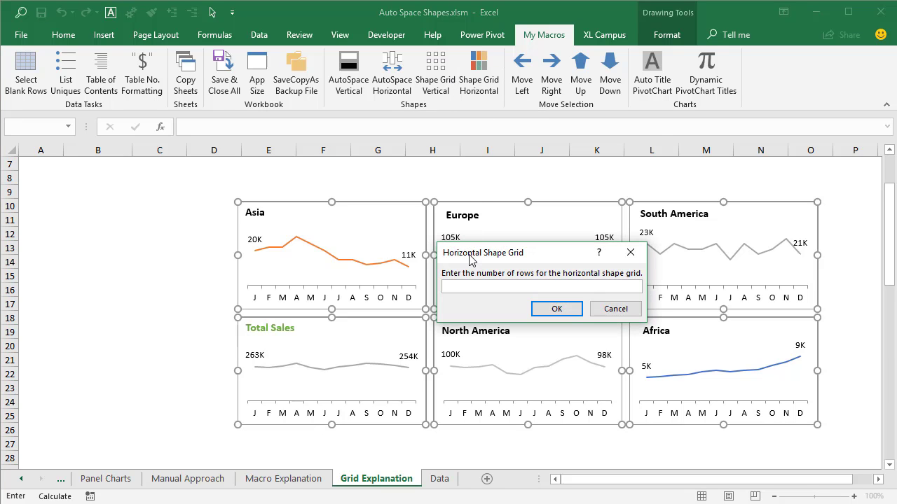
key(Return)
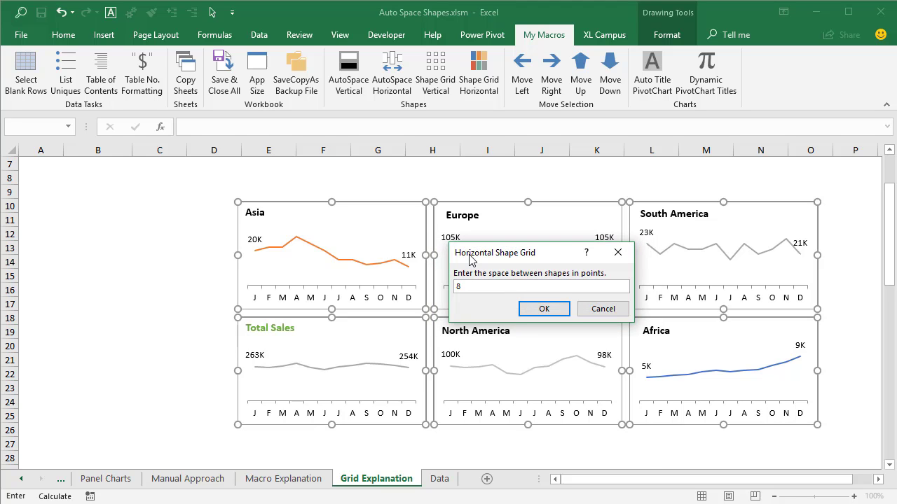
key(Return)
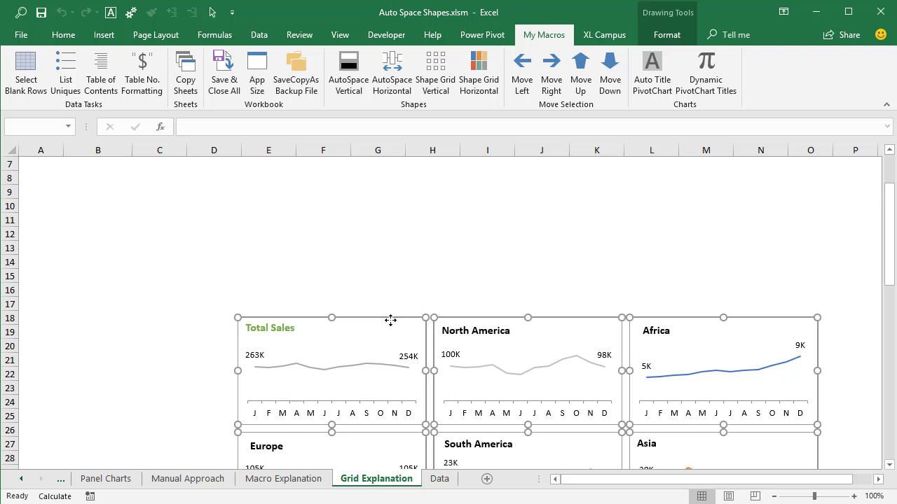
drag(392, 320, 224, 188)
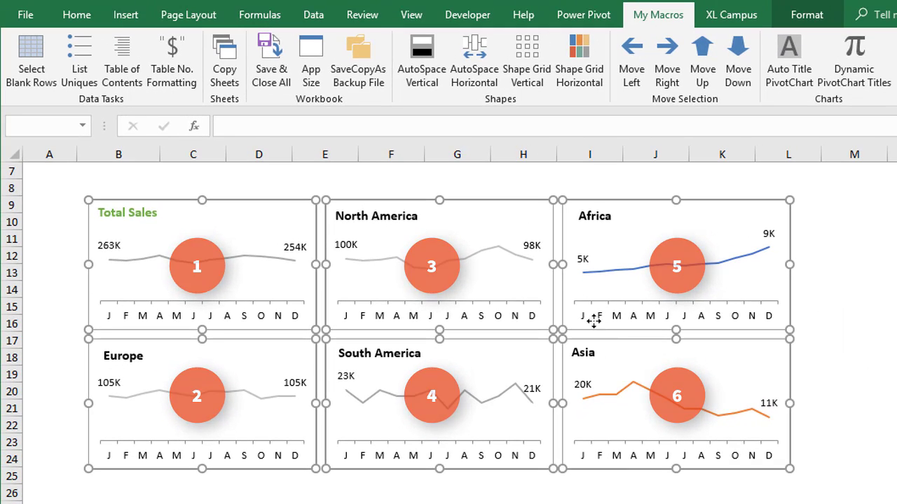
- Run Shape Grid Vertical with 1 column and 8-point spacing, stacking Total Sales, Europe, North America downward
click(534, 80)
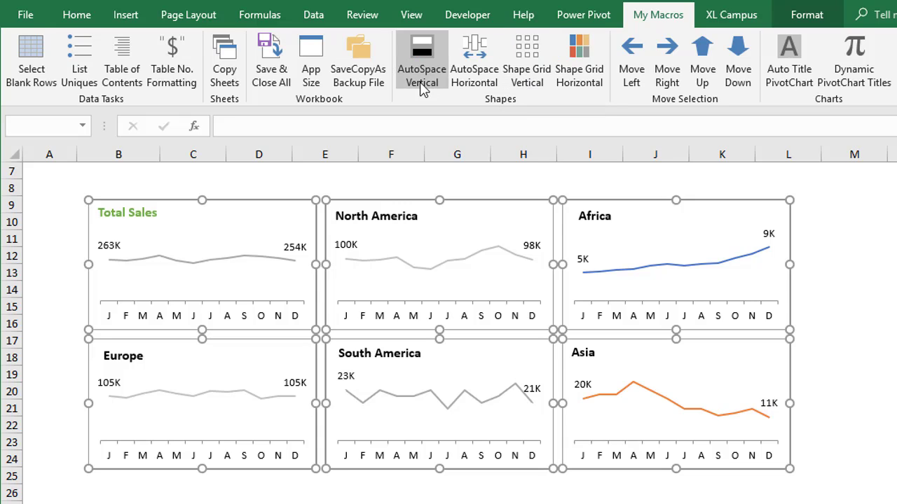
click(526, 73)
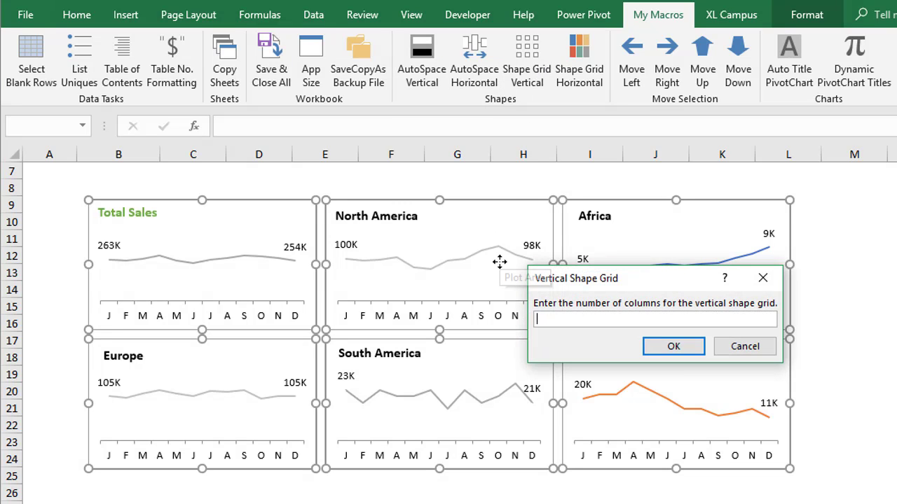
text(1)
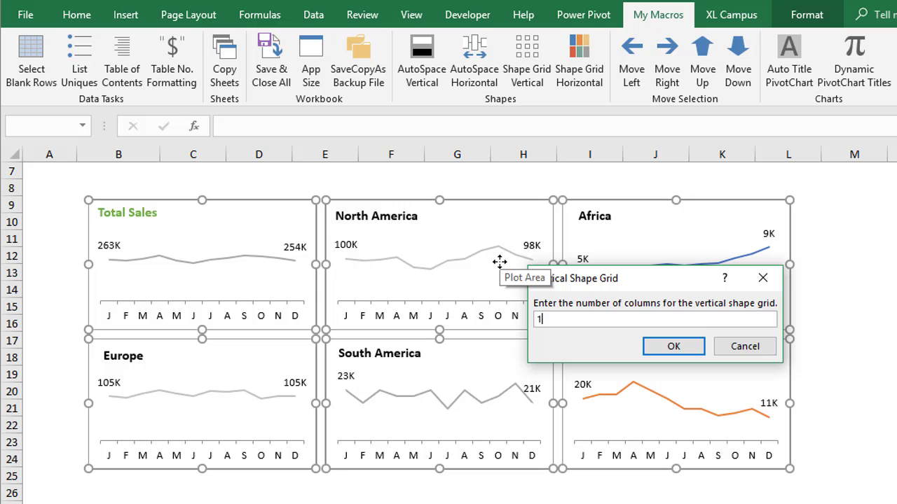
key(Return)
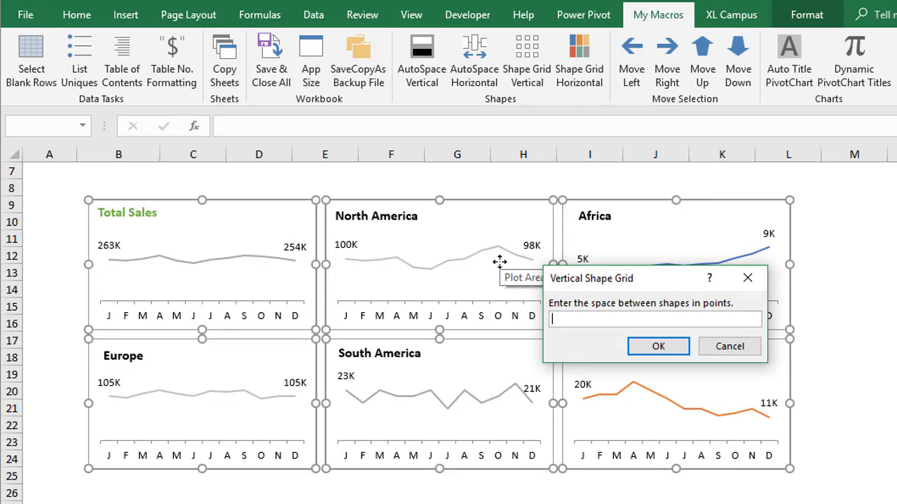
key(Return)
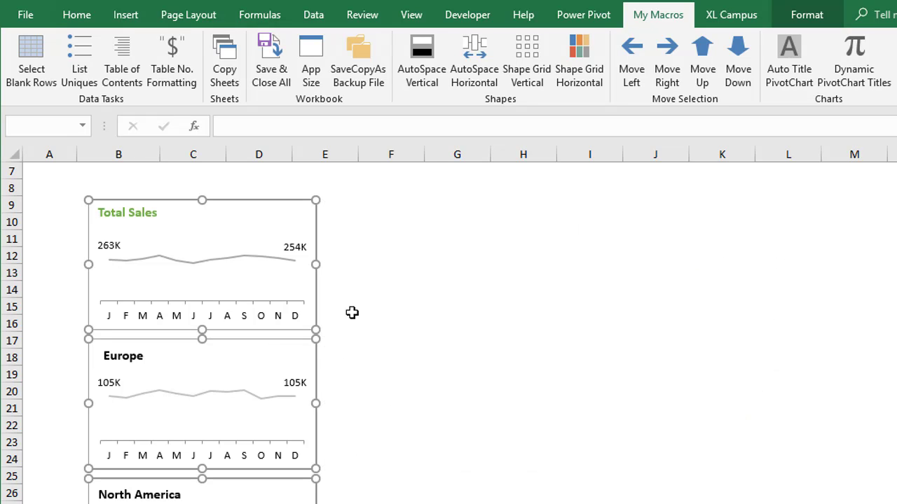
scroll(352, 351, down, 4)
scroll(353, 351, down, 2)
scroll(353, 351, up, 8)
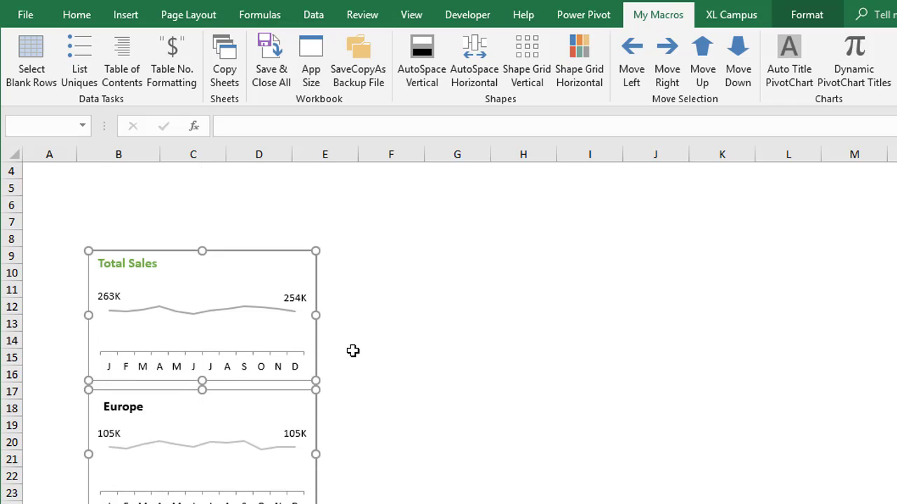